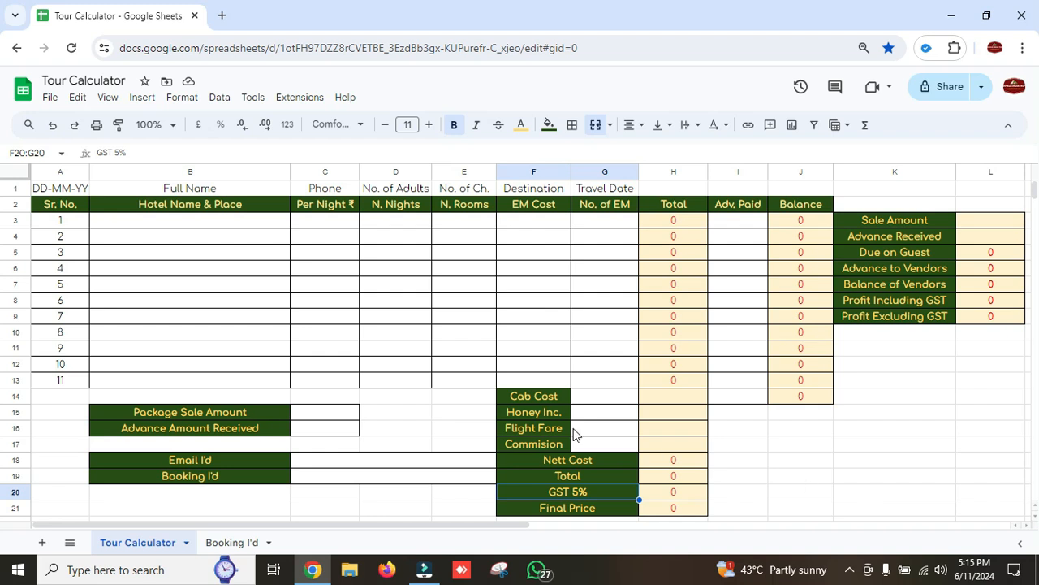
Step: Replace the date placeholder in the first row with 11-06-2024
{"action": "left_click", "coordinate": [73, 188]}
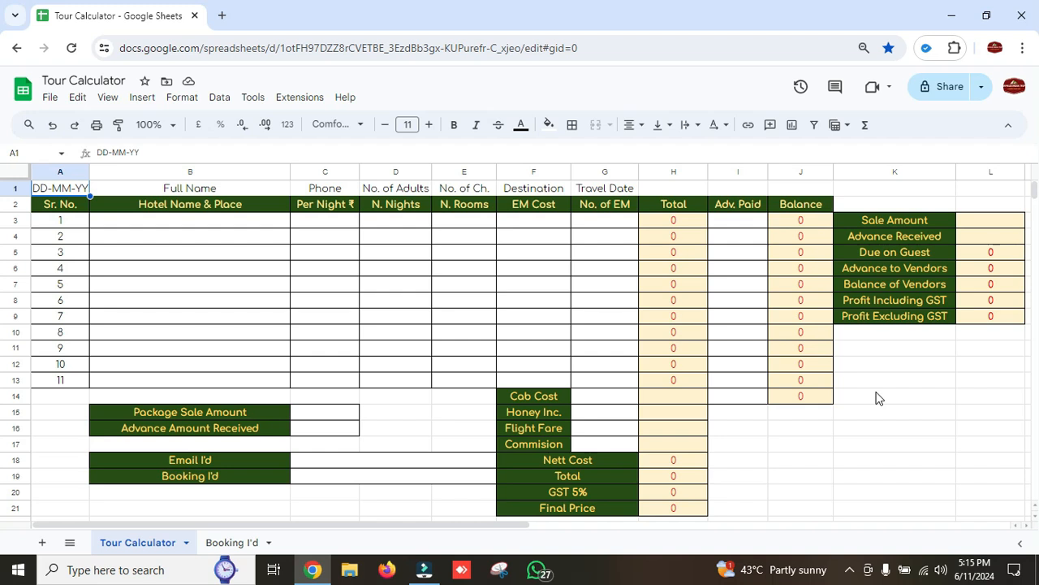
{"action": "type", "text": "11"}
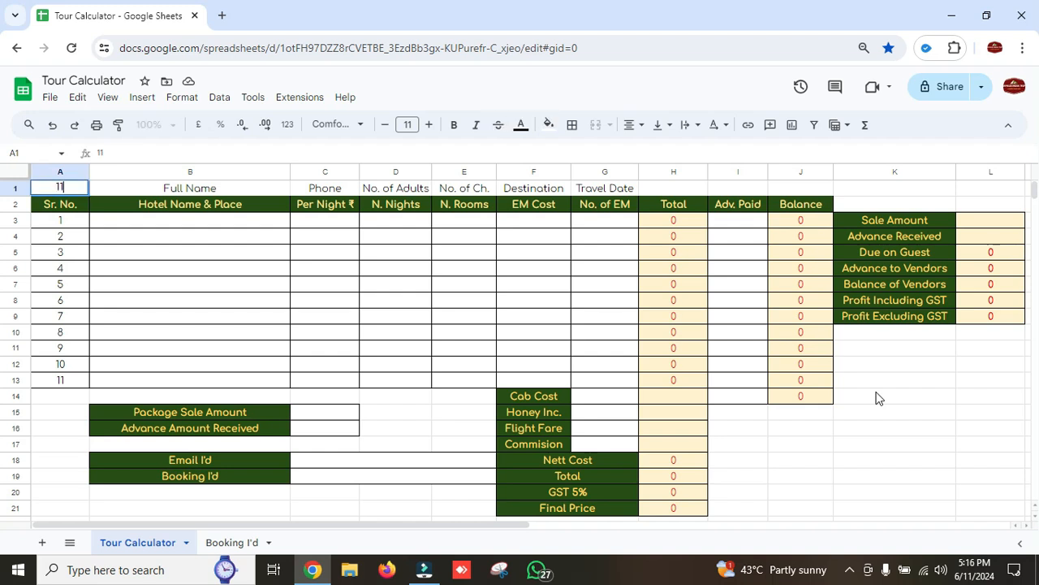
{"action": "type", "text": "-06-2024"}
{"action": "key", "text": "Return"}
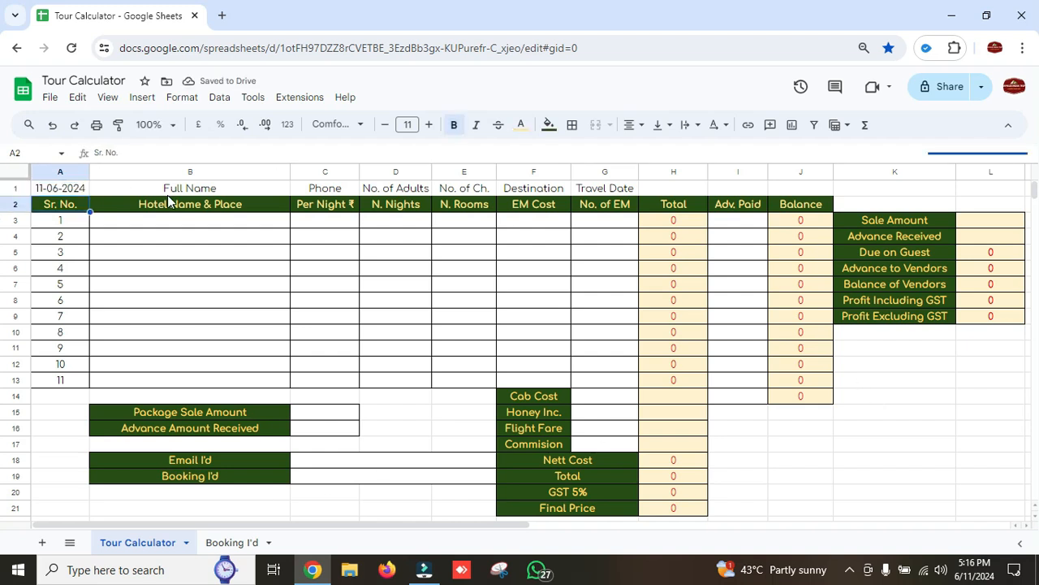
Step: Fill in the guest's name and phone number in place of the Full Name and Phone placeholders
{"action": "left_click", "coordinate": [189, 193]}
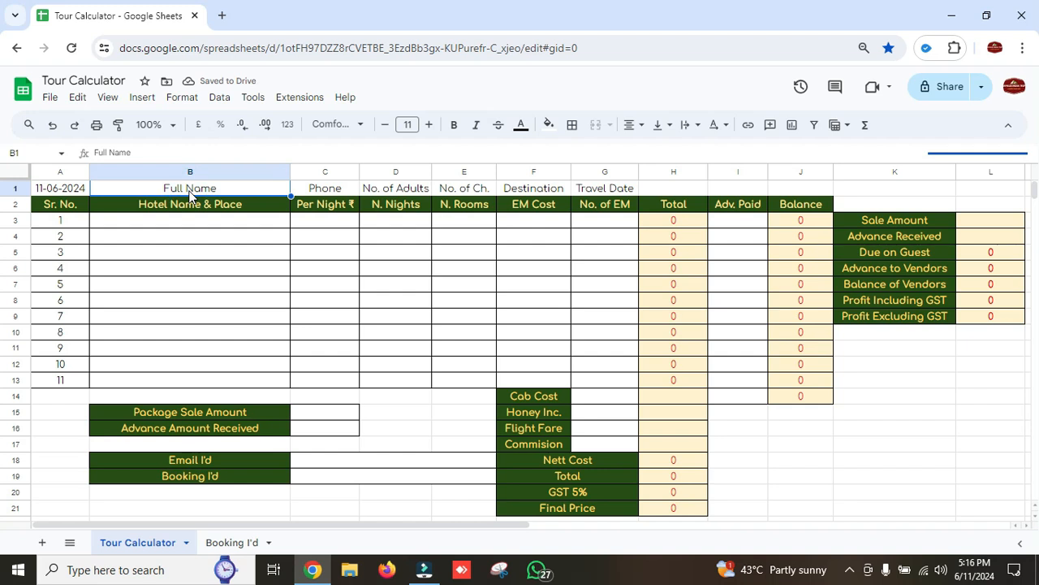
{"action": "type", "text": "Ganesh"}
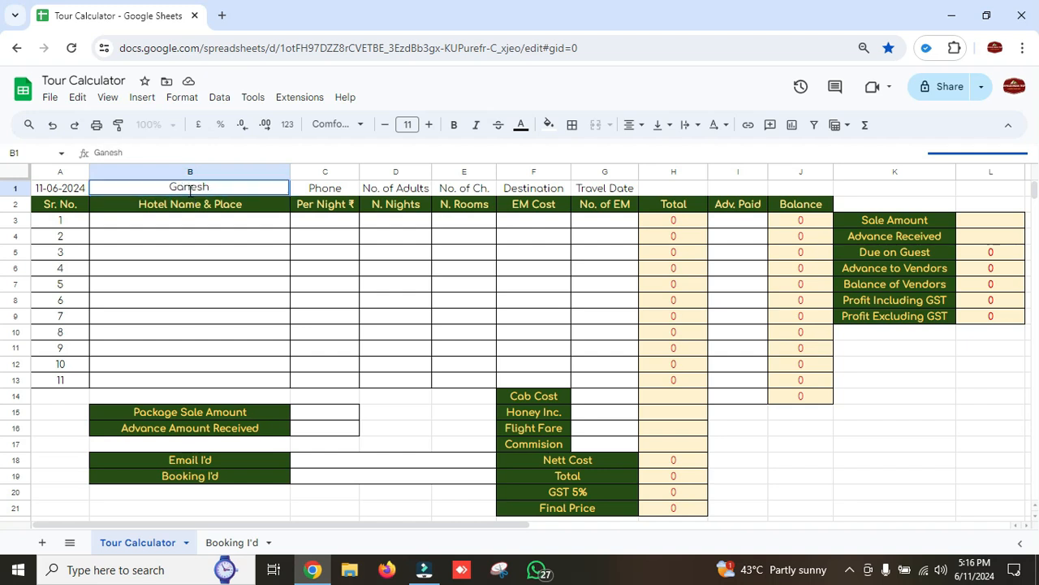
{"action": "key", "text": "Tab"}
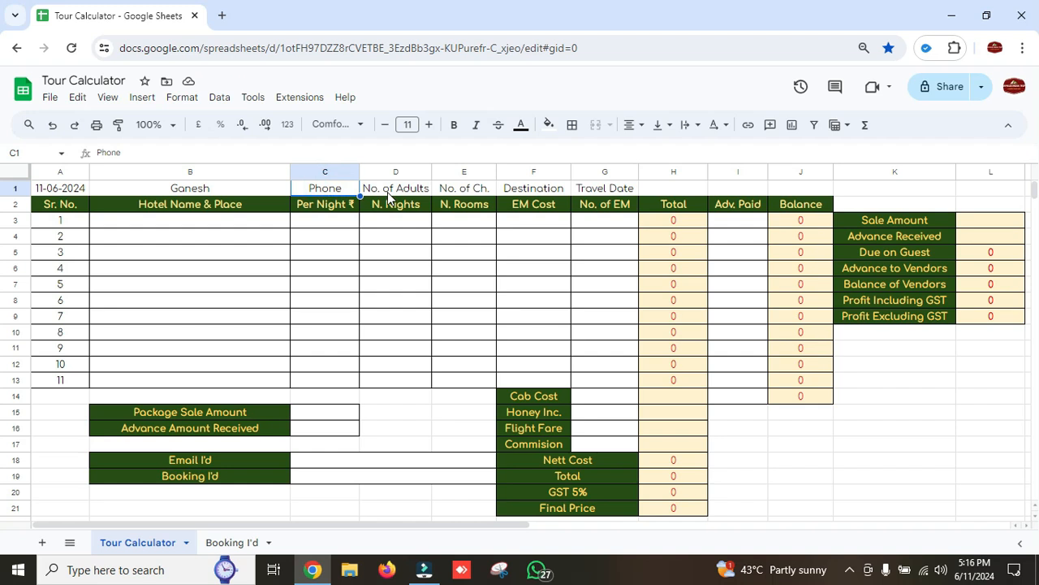
{"action": "type", "text": "99999"}
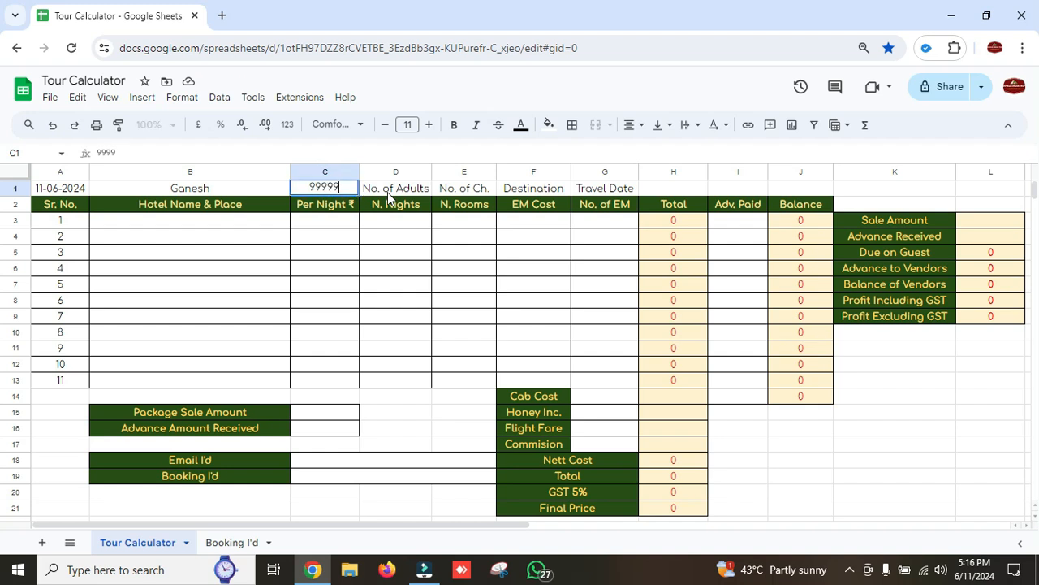
{"action": "type", "text": "99999"}
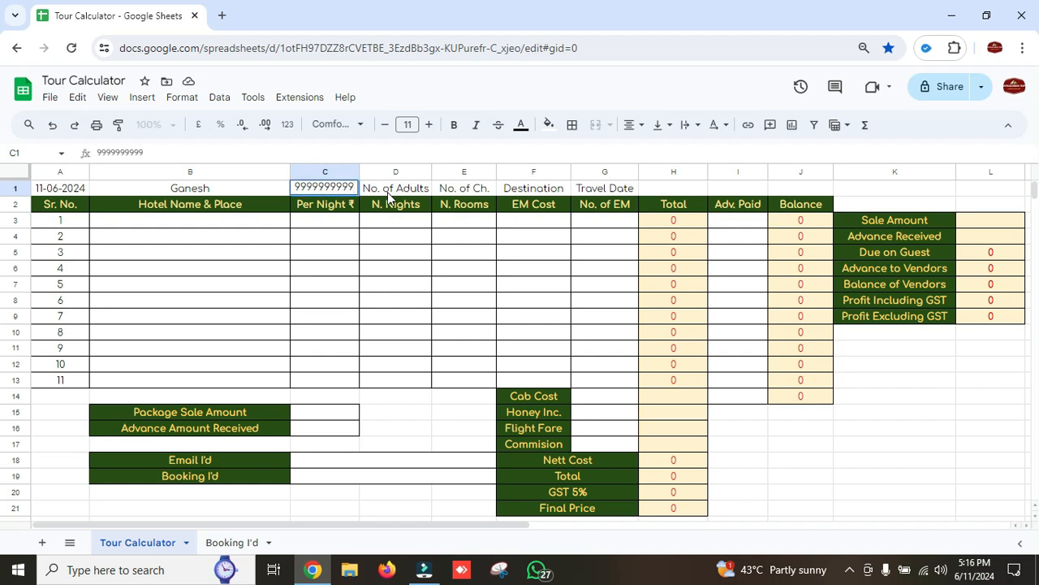
Step: Set the number of adults to 4 and the number of children to 0 in the first row
{"action": "left_click", "coordinate": [387, 192]}
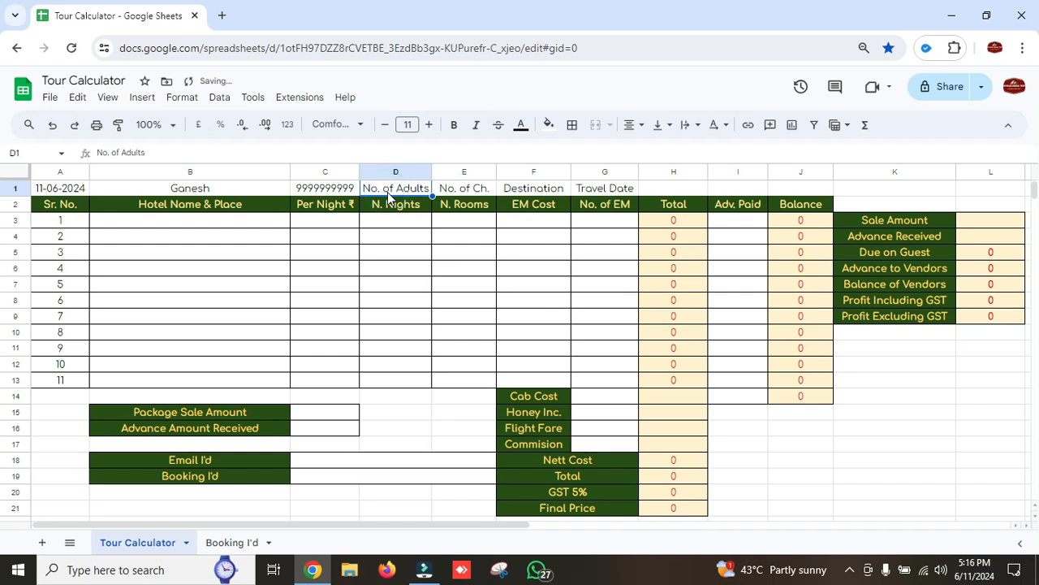
{"action": "type", "text": "0"}
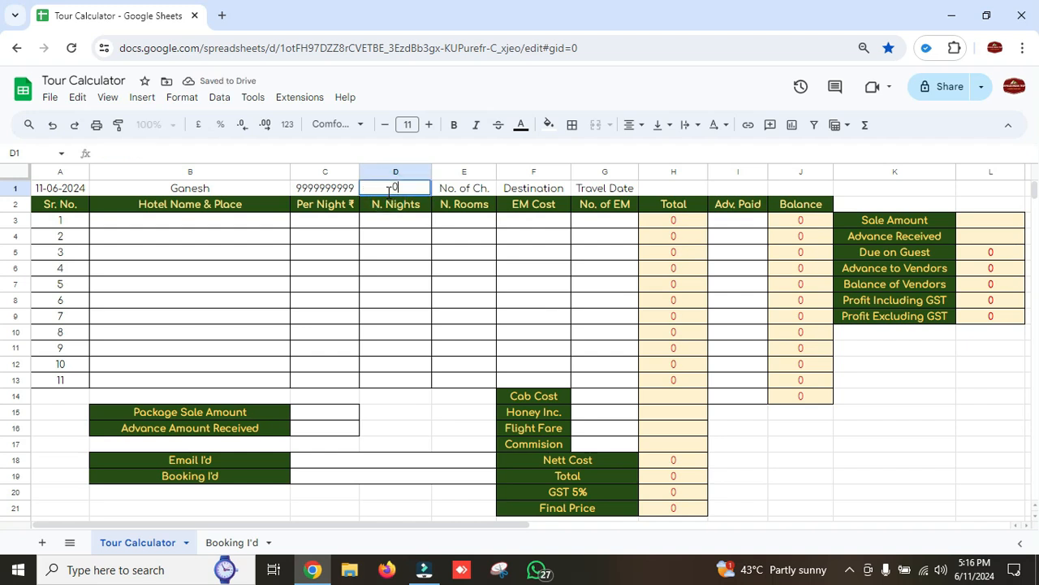
{"action": "type", "text": "4"}
{"action": "key", "text": "Tab"}
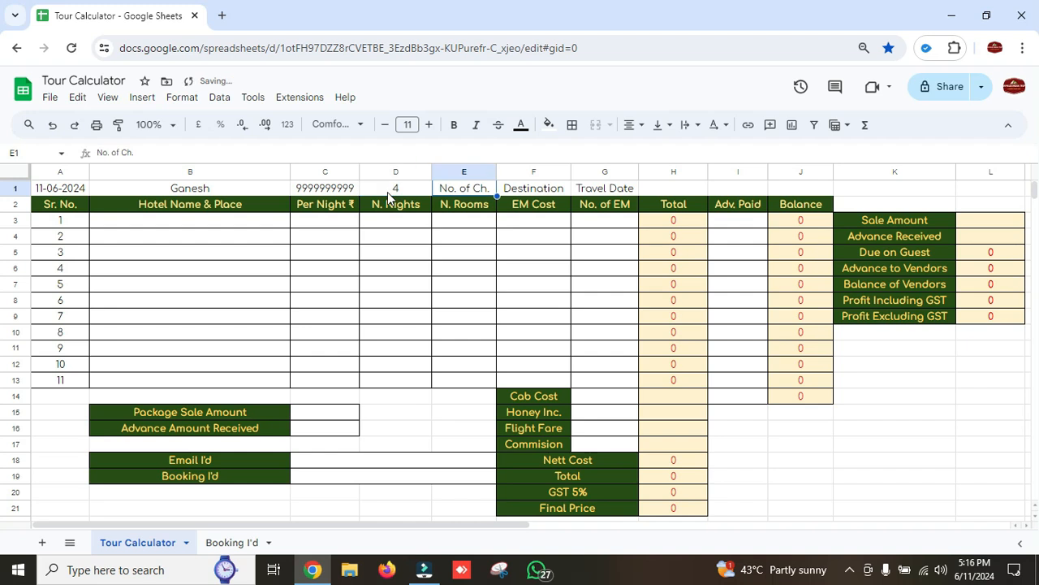
{"action": "type", "text": "0"}
{"action": "key", "text": "Tab"}
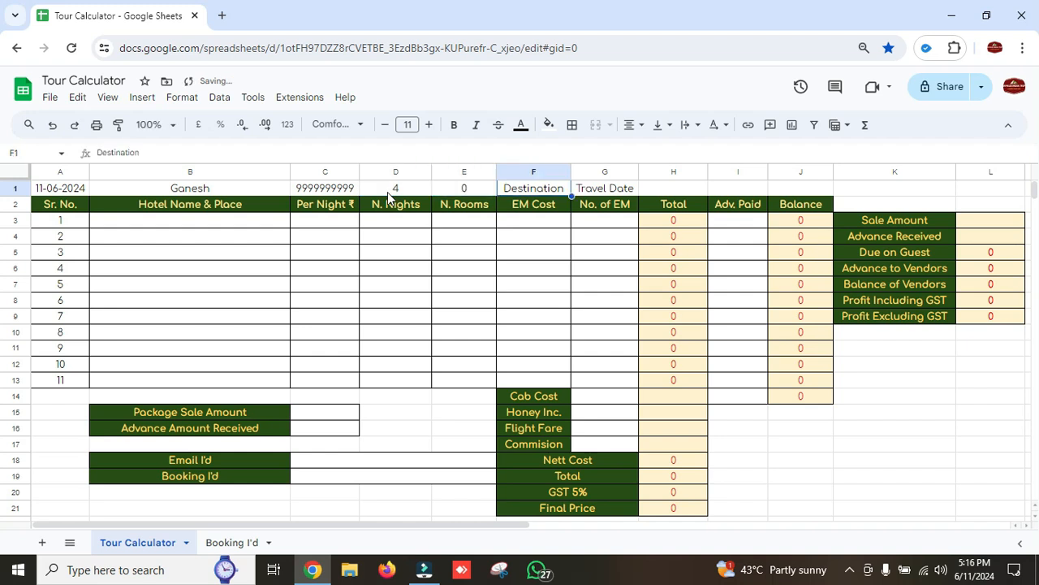
Step: Enter Himachal as the destination and 20-06-2024 as the travel date in the first row
{"action": "type", "text": "Man"}
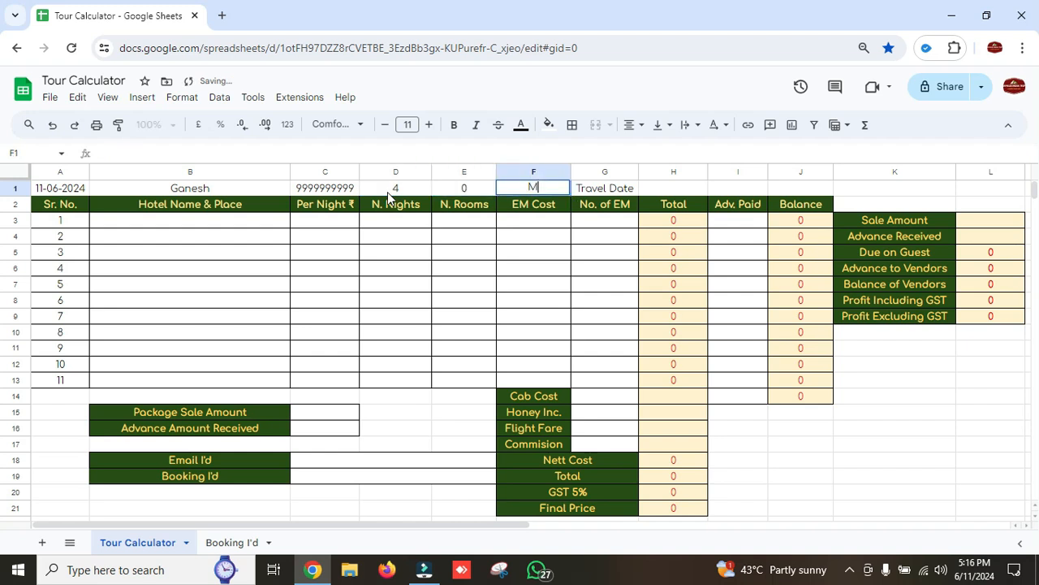
{"action": "key", "text": "BackSpace"}
{"action": "key", "text": "BackSpace"}
{"action": "key", "text": "BackSpace"}
{"action": "type", "text": "Himachal"}
{"action": "key", "text": "Tab"}
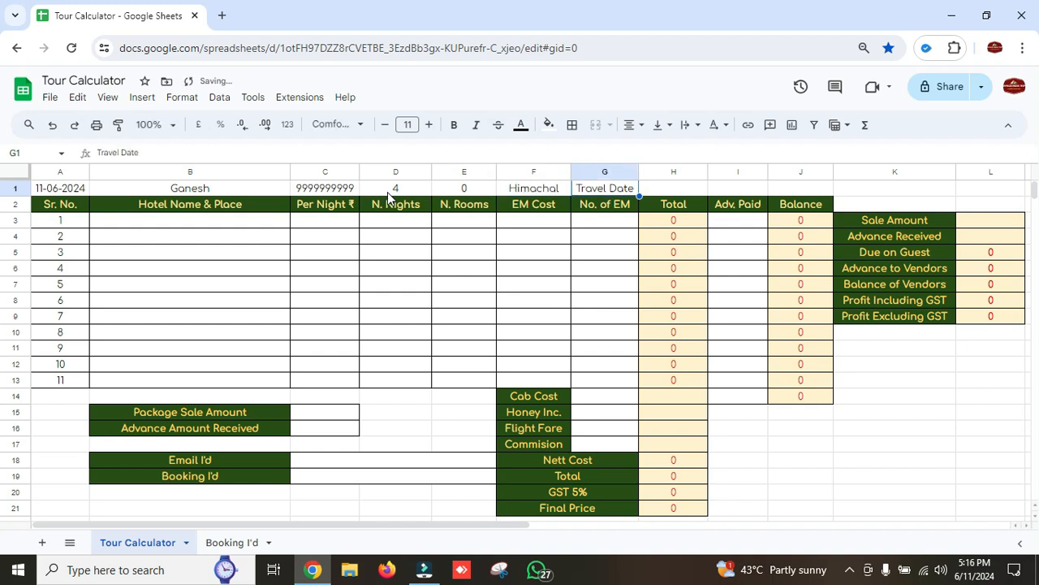
{"action": "type", "text": "20-"}
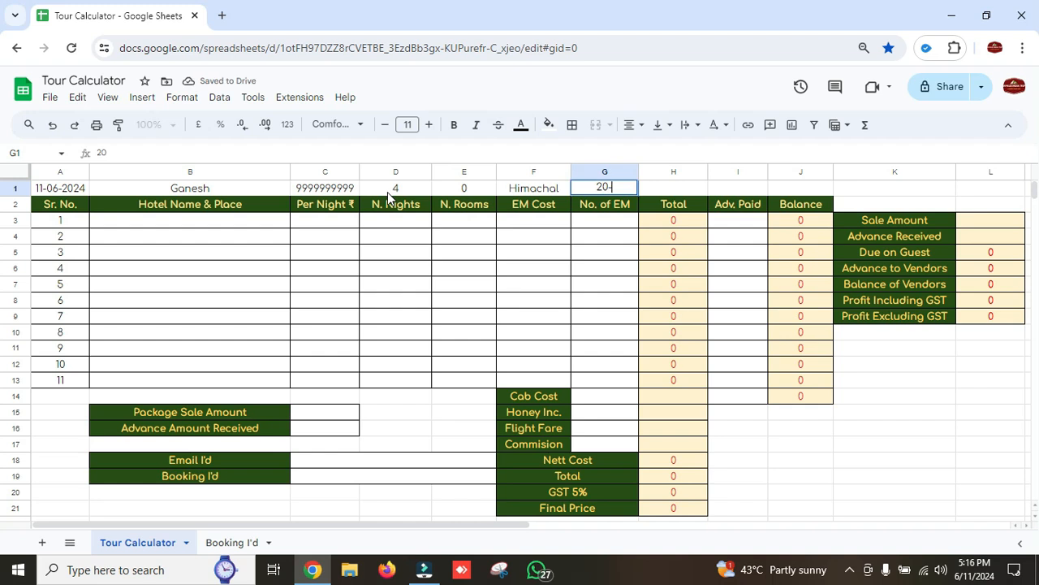
{"action": "type", "text": "06-2024"}
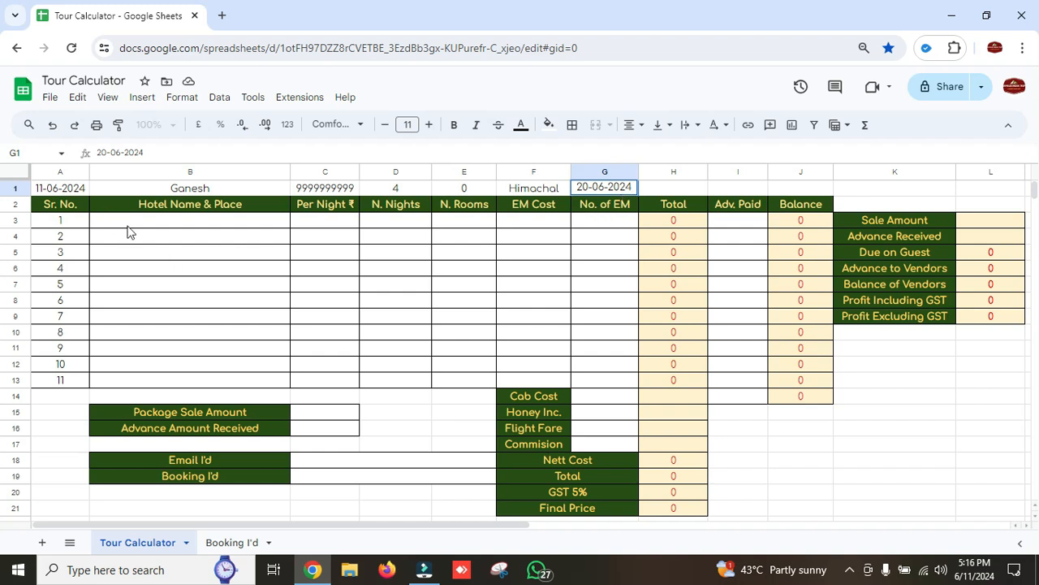
Step: Fill in hotel row 1 with Shimla, 2000 per night, 2 nights and 2 rooms
{"action": "left_click", "coordinate": [177, 222]}
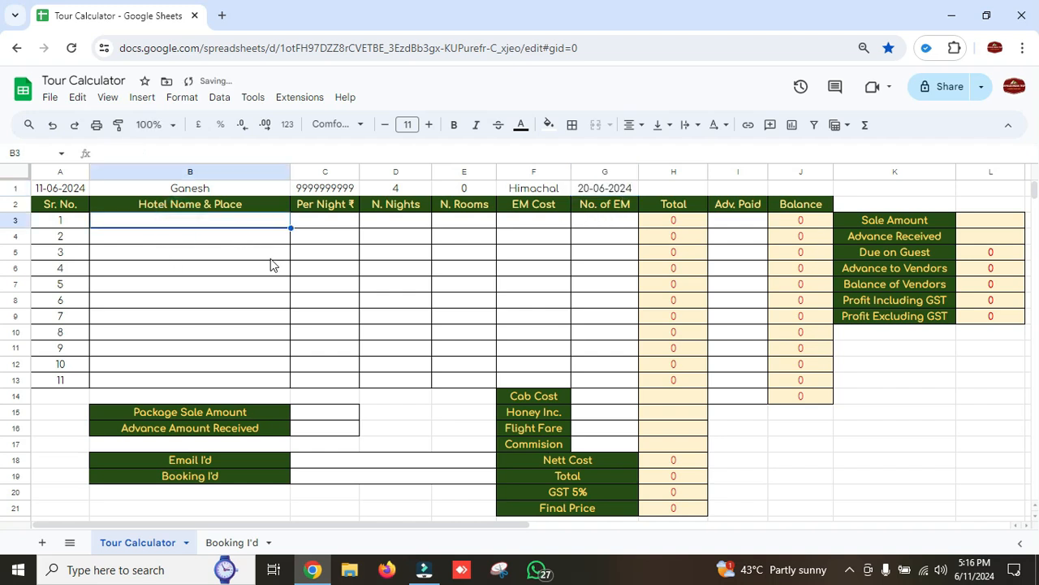
{"action": "type", "text": "Shimal"}
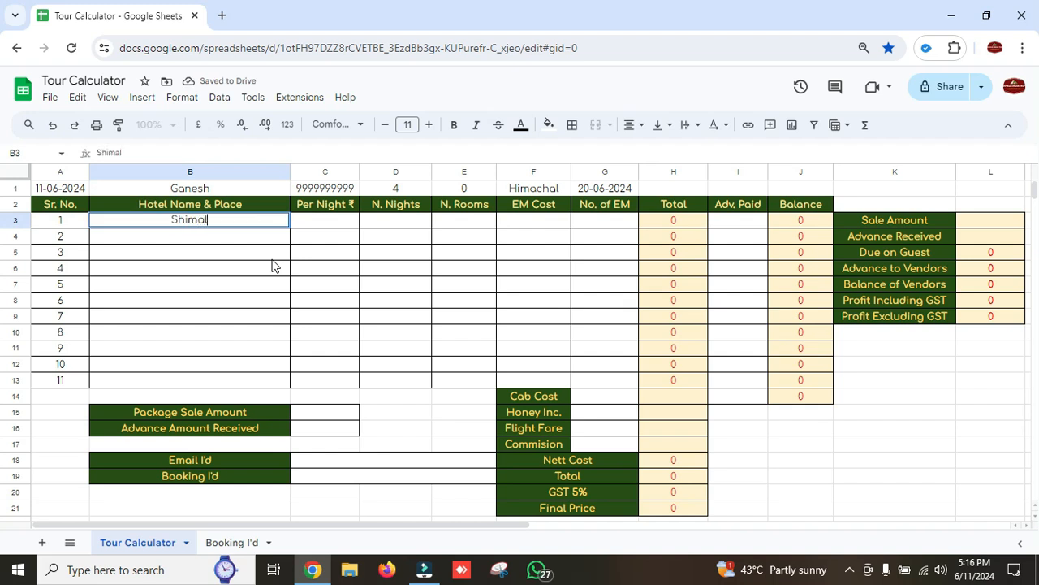
{"action": "key", "text": "BackSpace"}
{"action": "key", "text": "BackSpace"}
{"action": "type", "text": "la"}
{"action": "key", "text": "Tab"}
{"action": "type", "text": "2000"}
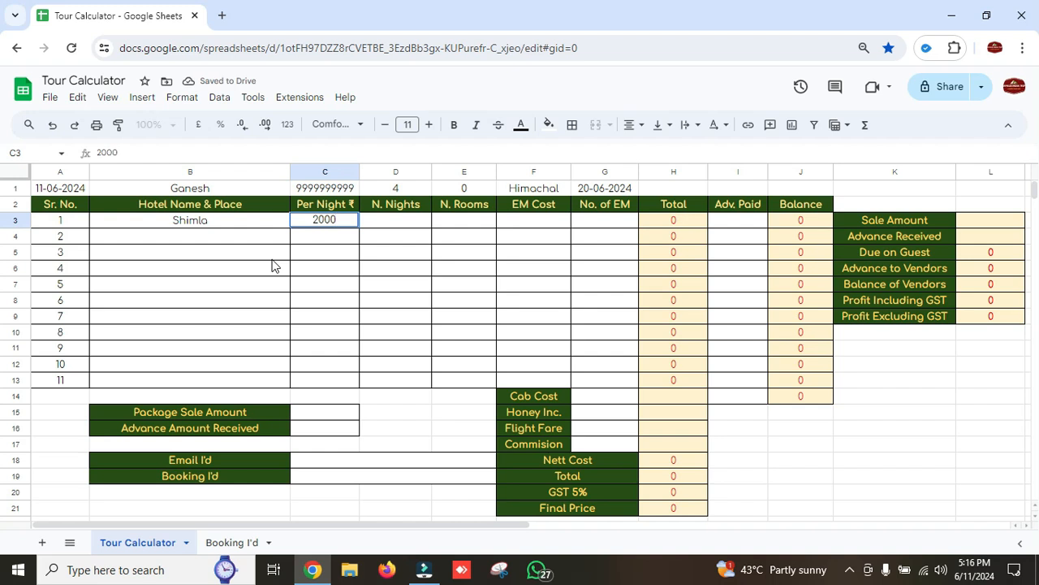
{"action": "key", "text": "Tab"}
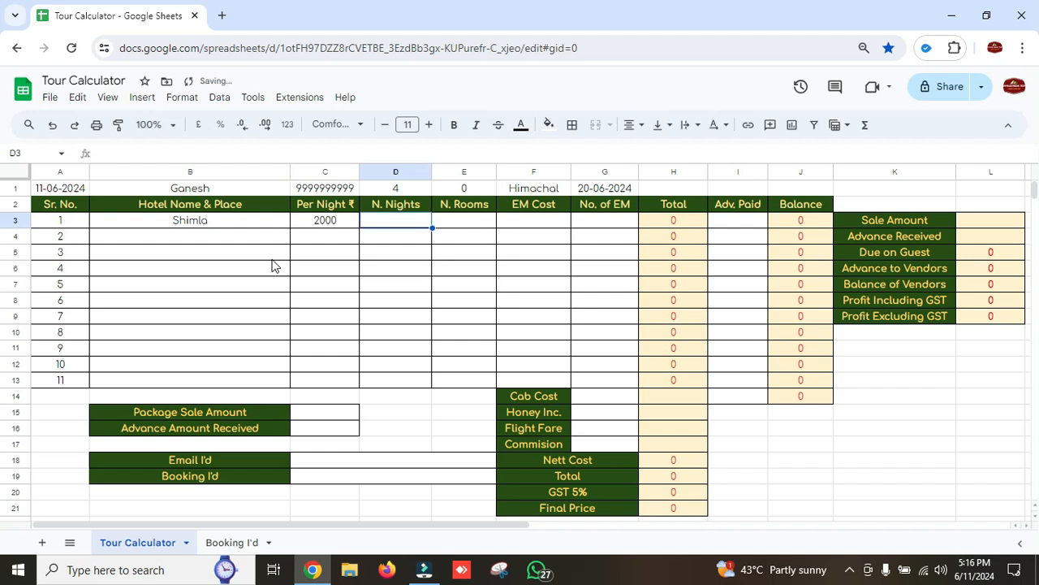
{"action": "type", "text": "2"}
{"action": "key", "text": "Tab"}
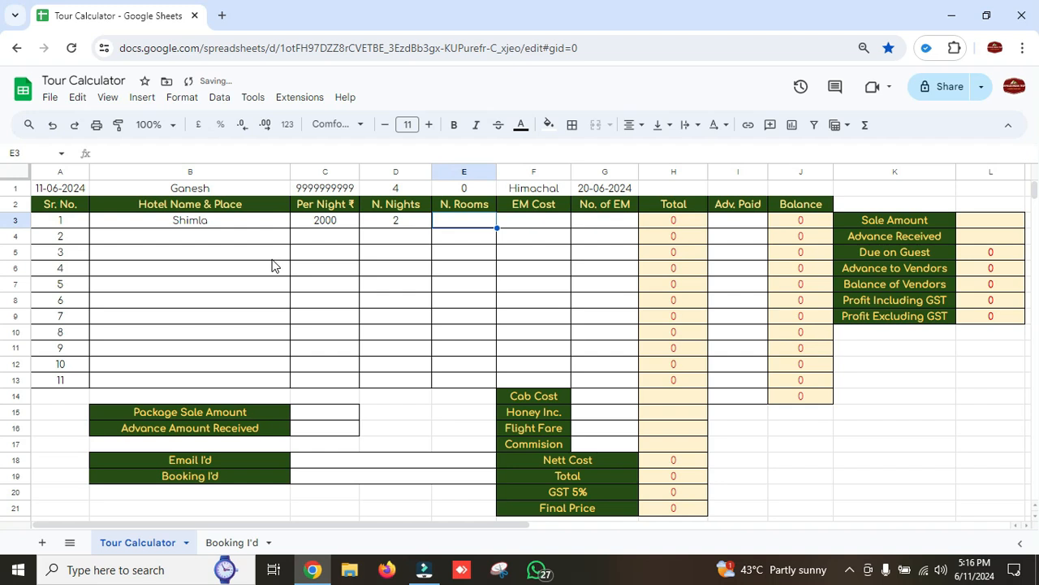
{"action": "type", "text": "2"}
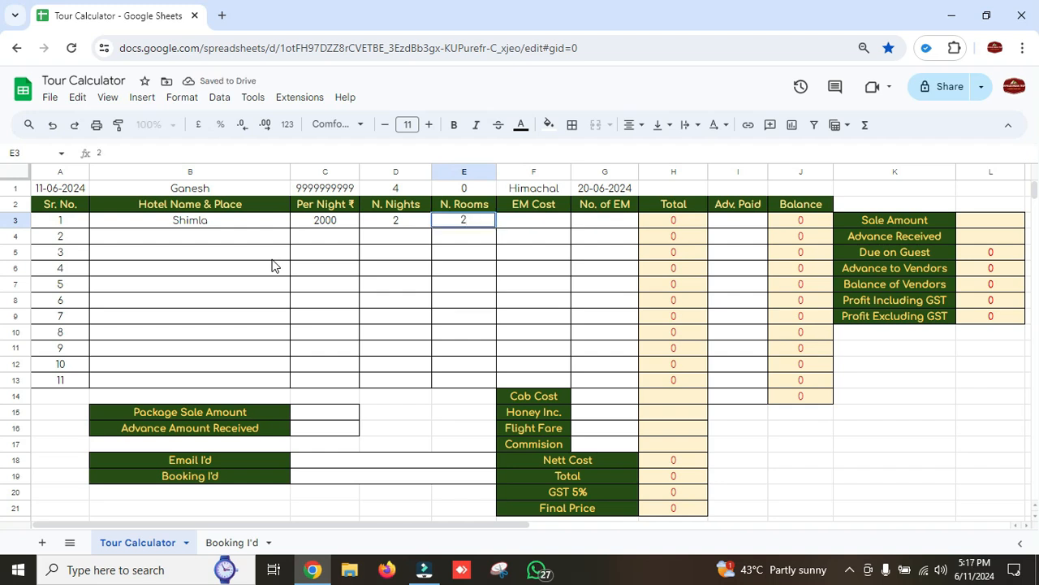
{"action": "key", "text": "Tab"}
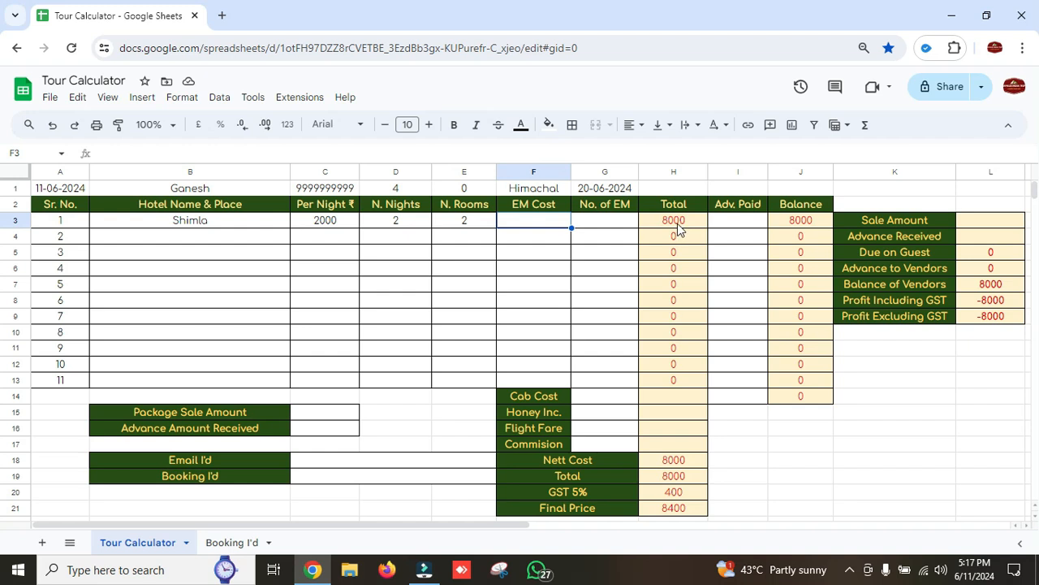
Step: Fill in hotel row 2 with Manali, 2000 per night, 3 nights and 2 rooms, and check its total
{"action": "left_click", "coordinate": [195, 231]}
{"action": "type", "text": "Manali"}
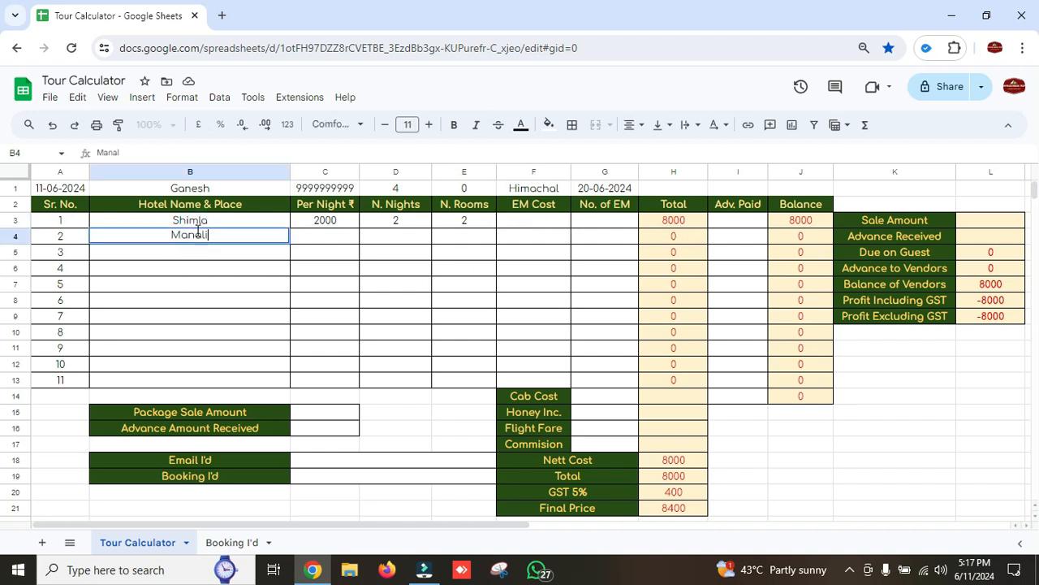
{"action": "key", "text": "Tab"}
{"action": "type", "text": "2000"}
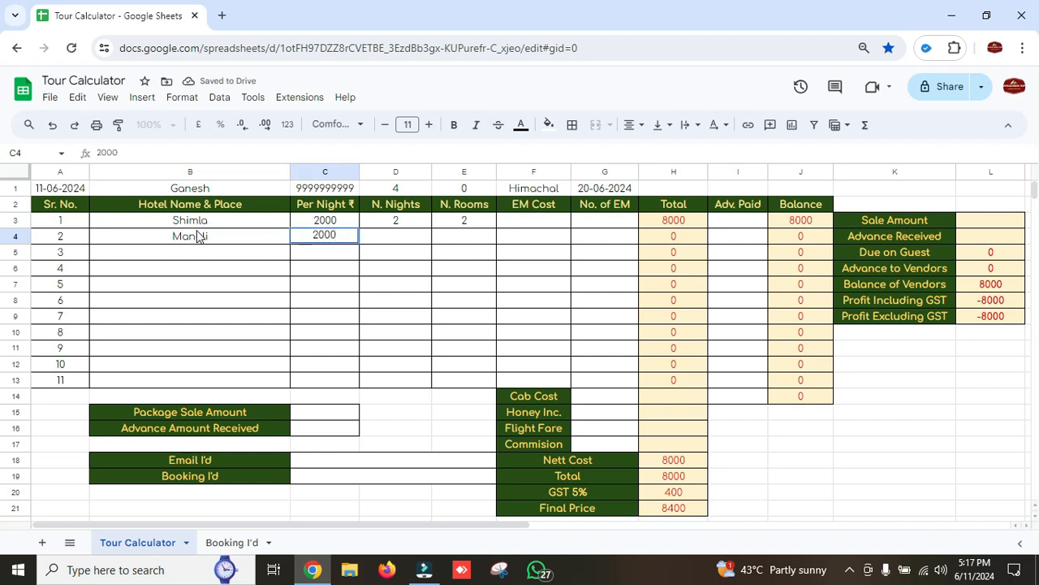
{"action": "key", "text": "Tab"}
{"action": "type", "text": "3"}
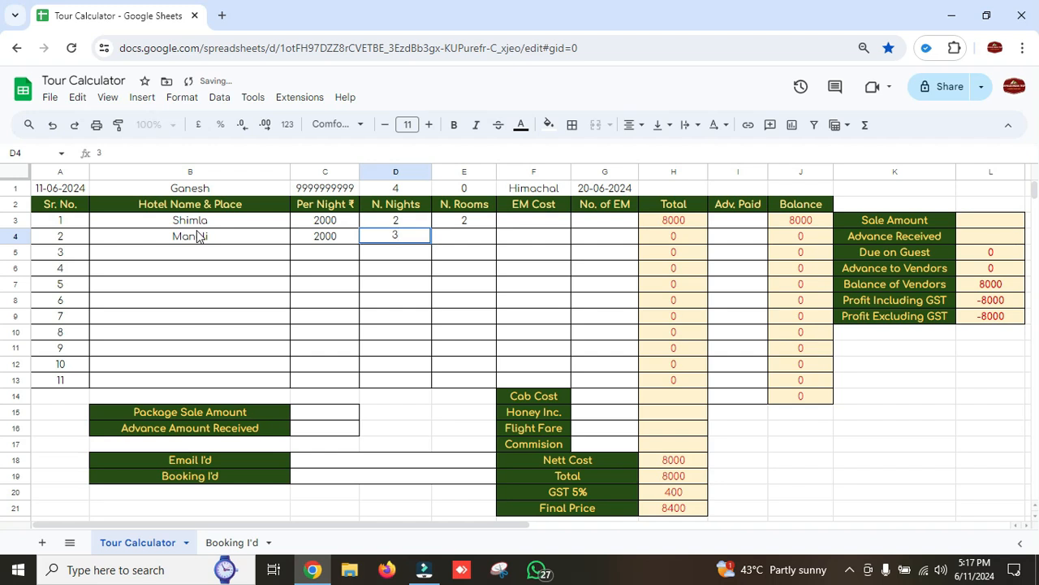
{"action": "key", "text": "Tab"}
{"action": "type", "text": "2"}
{"action": "key", "text": "Tab"}
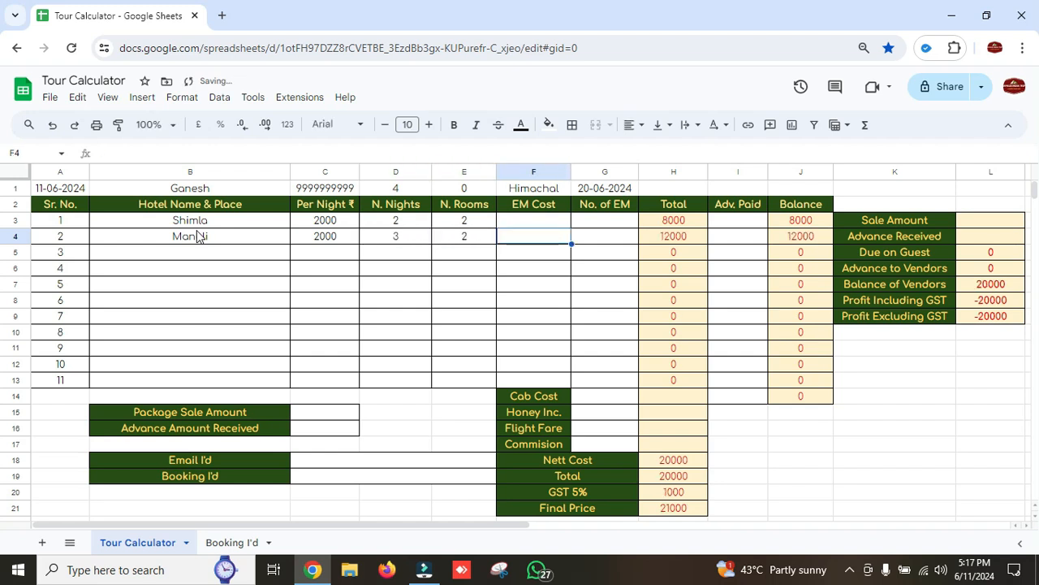
{"action": "left_click", "coordinate": [685, 243]}
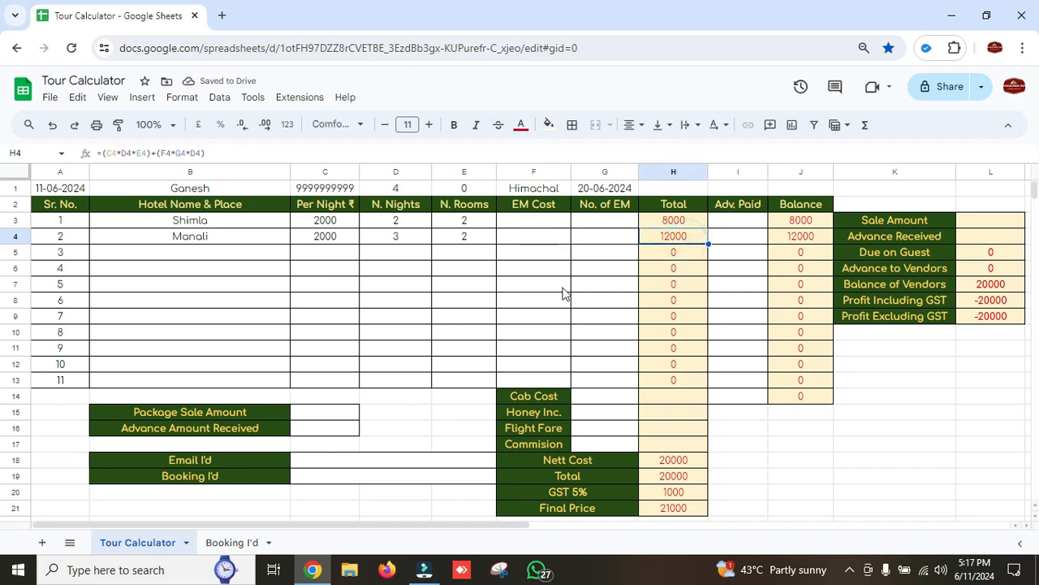
Step: Set the cab cost to 20000 and check the cab total and the nett cost
{"action": "left_click", "coordinate": [604, 396]}
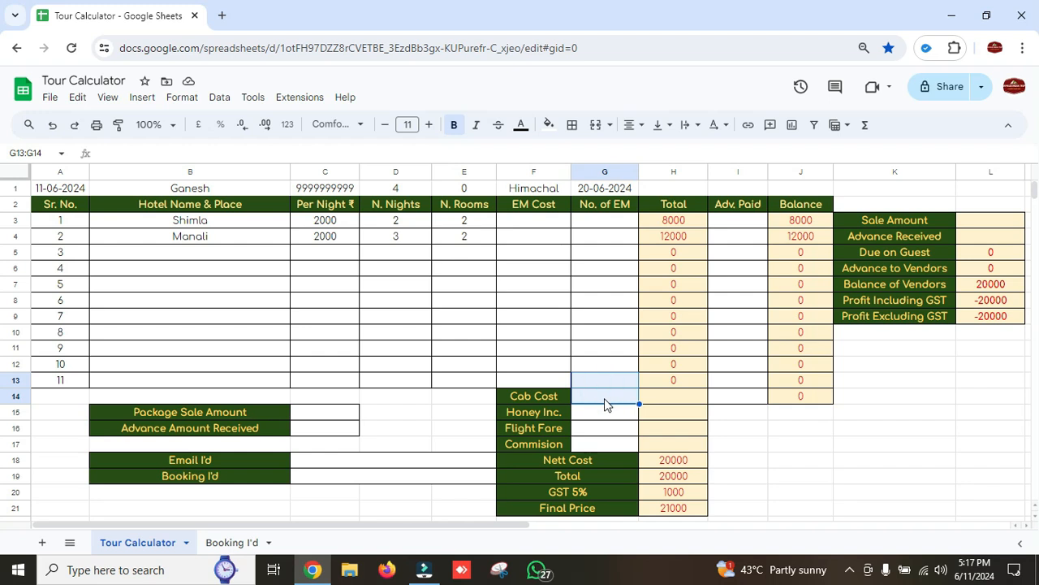
{"action": "left_click", "coordinate": [604, 398]}
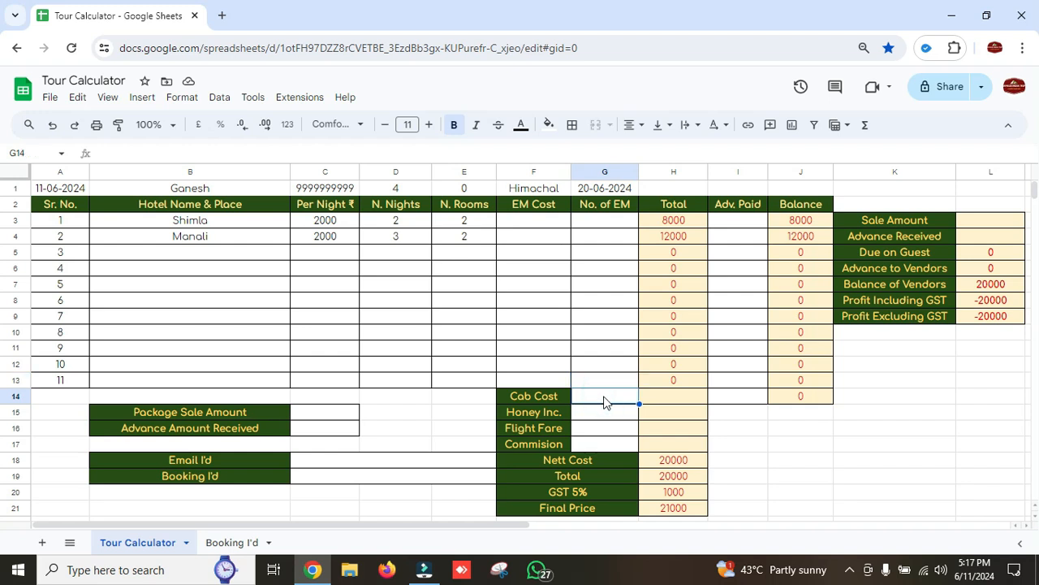
{"action": "type", "text": "20000"}
{"action": "key", "text": "Return"}
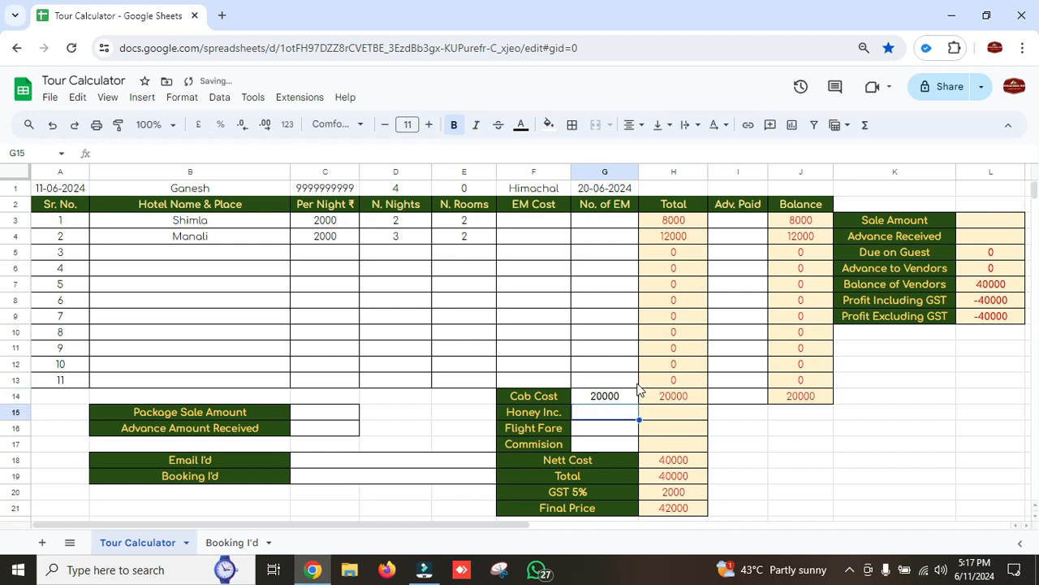
{"action": "left_click", "coordinate": [686, 398]}
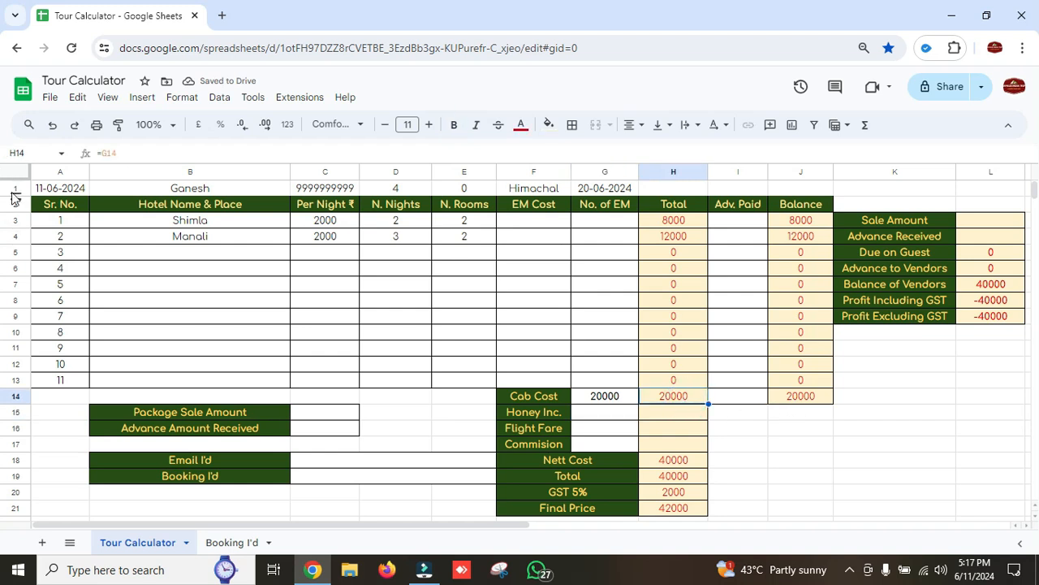
{"action": "left_click", "coordinate": [672, 463]}
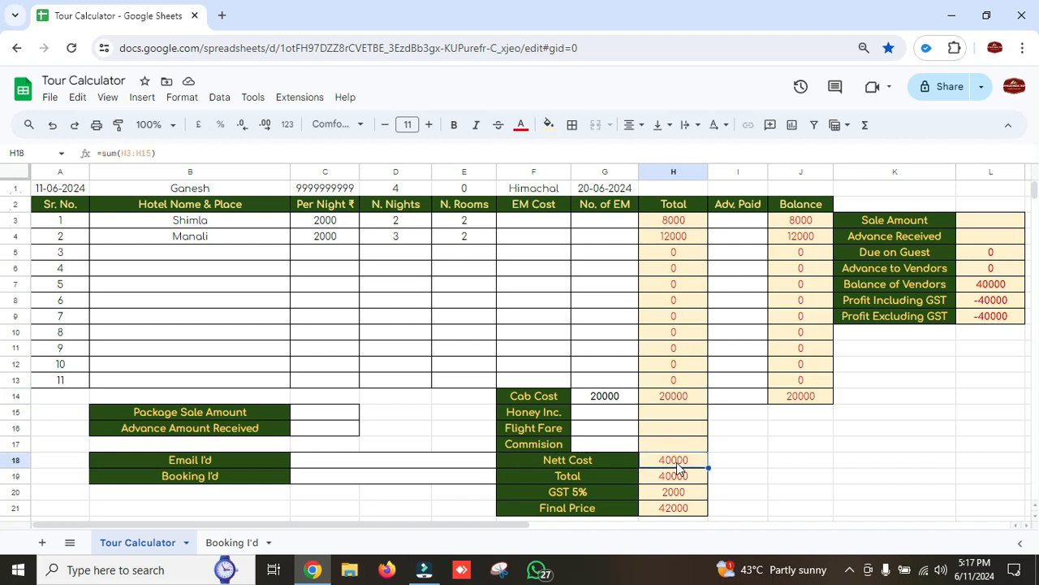
Step: Set the commission to 5000 and check the nett cost
{"action": "left_click", "coordinate": [598, 444]}
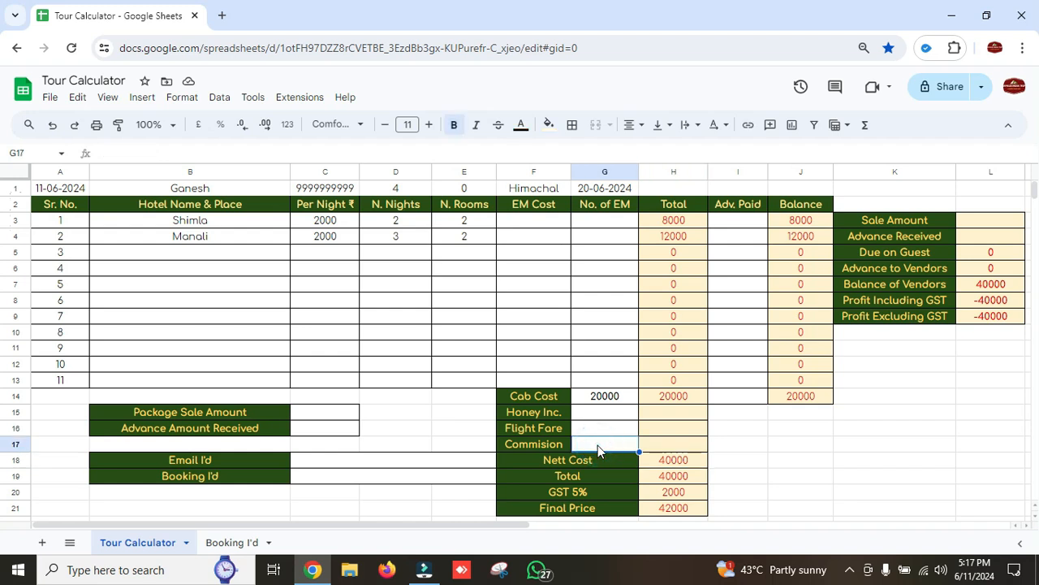
{"action": "type", "text": "5000"}
{"action": "left_click", "coordinate": [687, 460]}
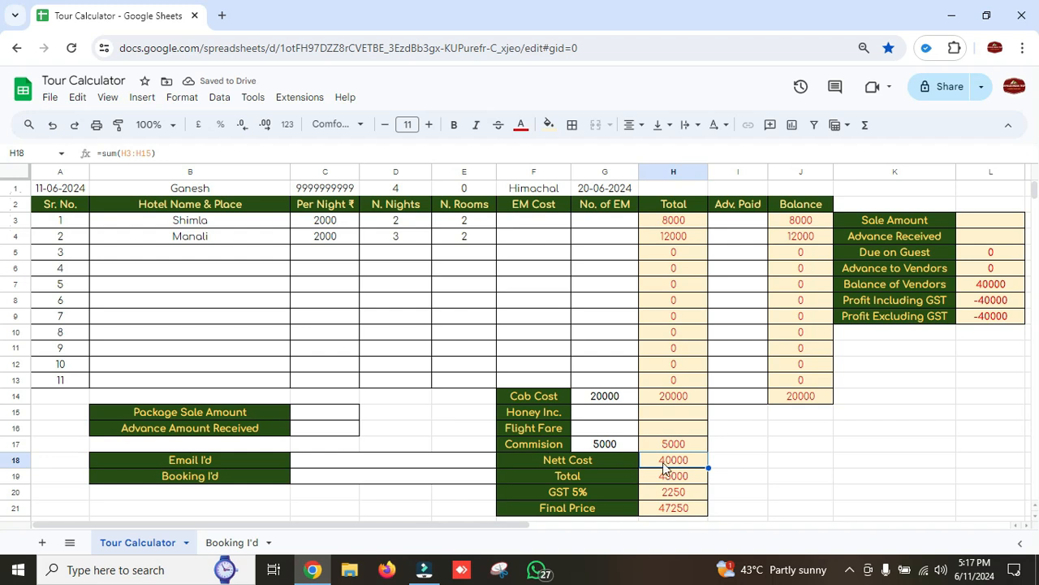
Step: Set the package sale amount to 48000 and the advance amount received to 10000
{"action": "scroll", "coordinate": [674, 519], "scroll_direction": "down", "scroll_amount": 2}
{"action": "scroll", "coordinate": [686, 508], "scroll_direction": "up", "scroll_amount": 2}
{"action": "left_click", "coordinate": [325, 412]}
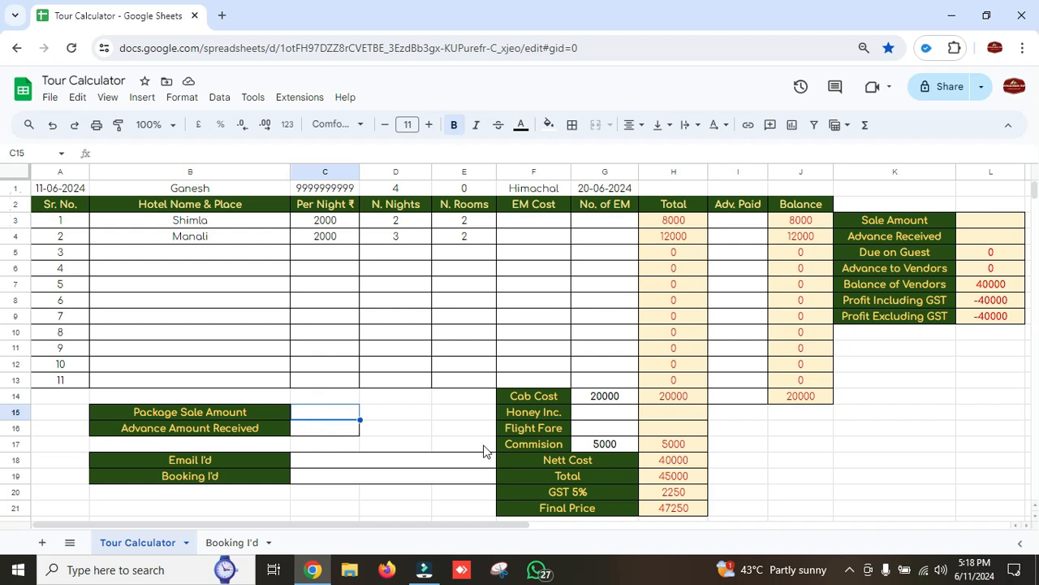
{"action": "type", "text": "48000"}
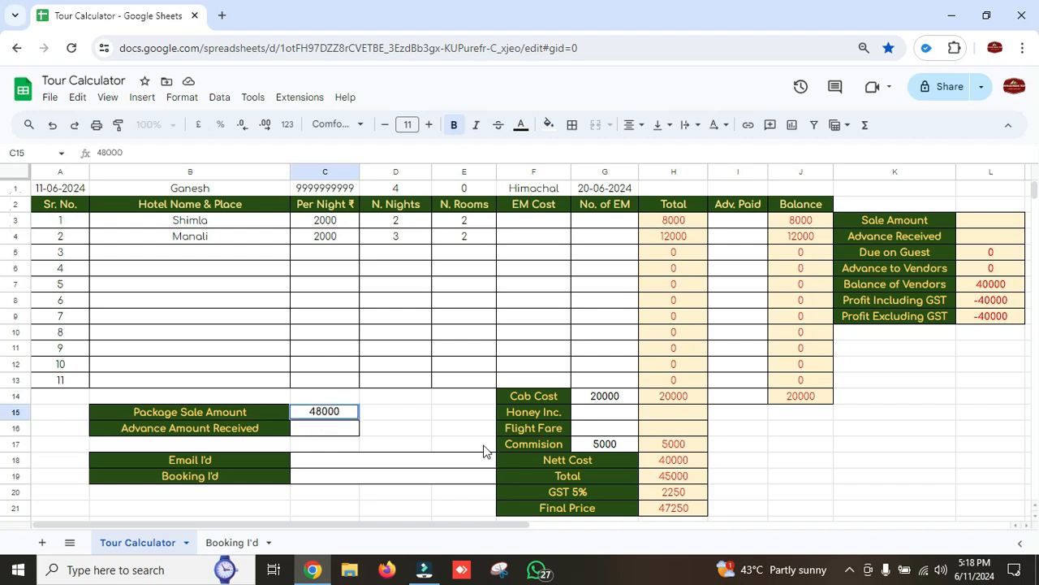
{"action": "key", "text": "Return"}
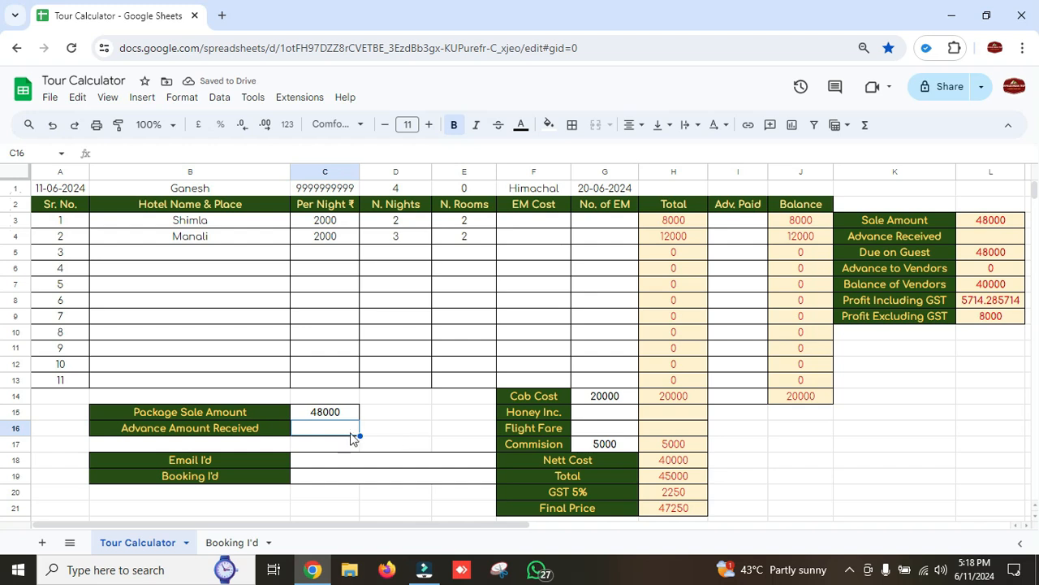
{"action": "type", "text": "10000"}
{"action": "key", "text": "Return"}
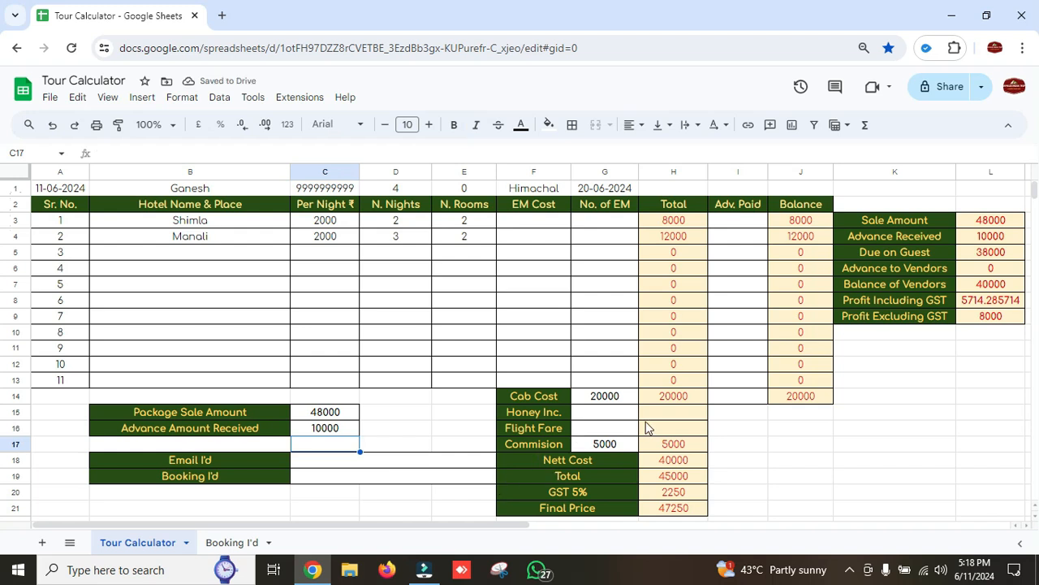
Step: Review the nightly rates, nights, rooms and totals of the Shimla and Manali hotel rows
{"action": "left_click", "coordinate": [596, 415]}
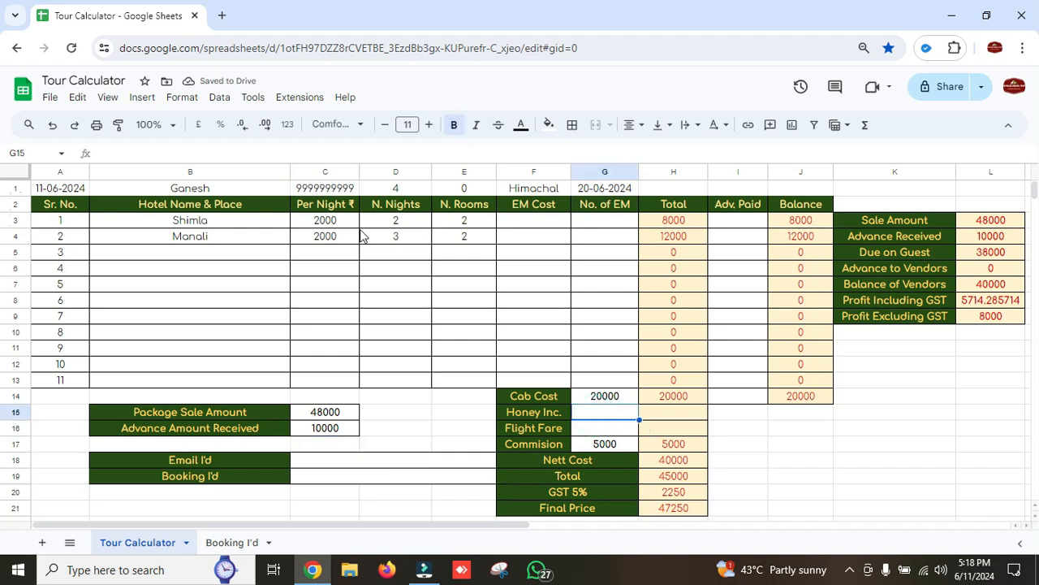
{"action": "left_click", "coordinate": [313, 227]}
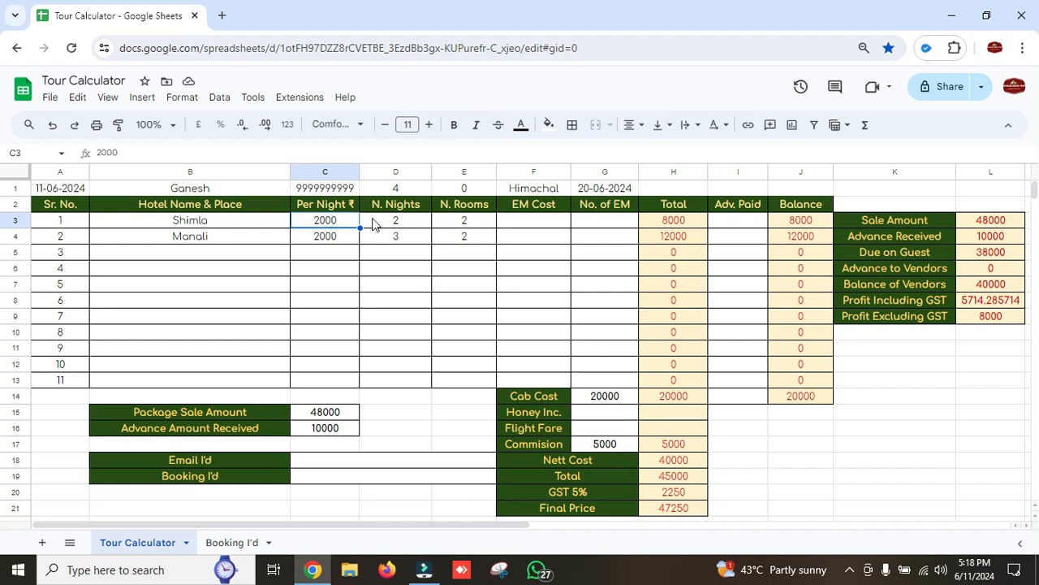
{"action": "left_click", "coordinate": [398, 220]}
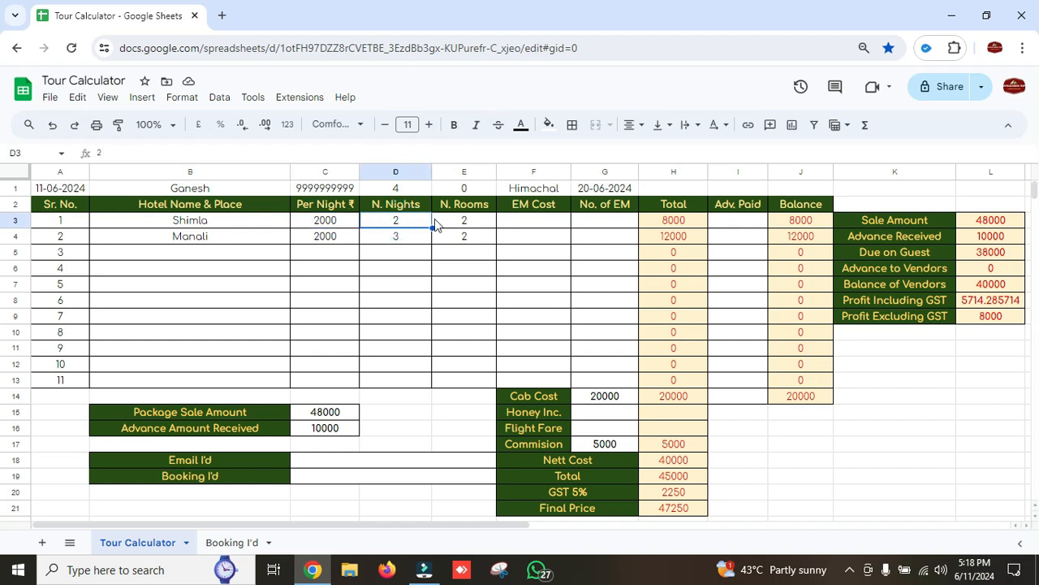
{"action": "left_click", "coordinate": [474, 218]}
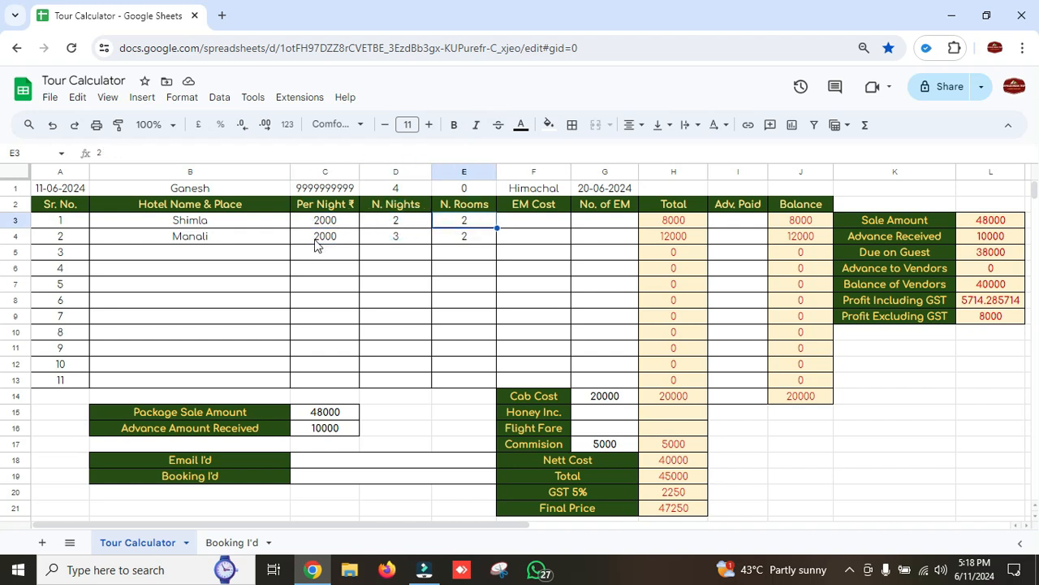
{"action": "left_click", "coordinate": [316, 242]}
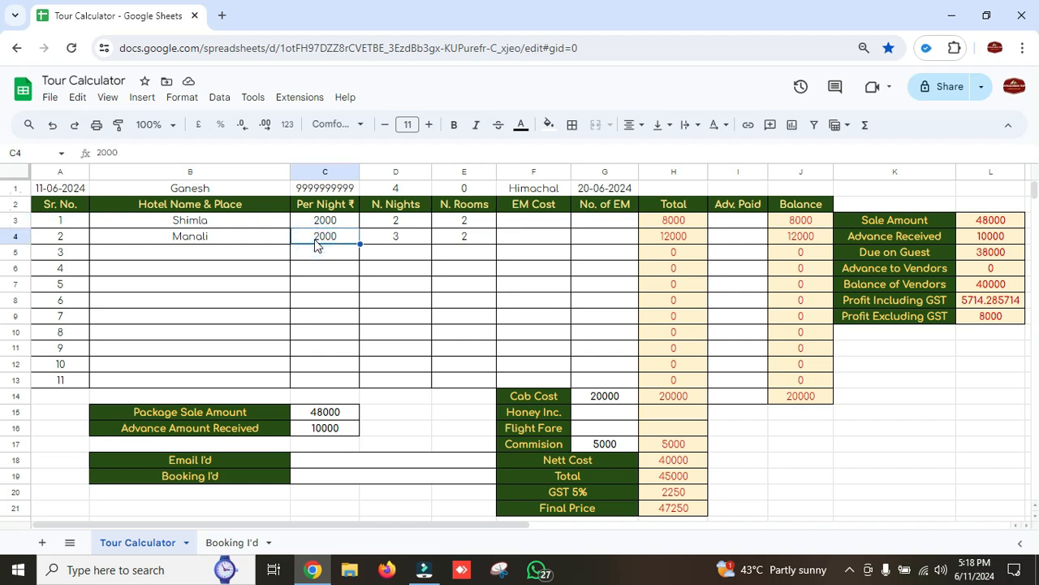
{"action": "left_click", "coordinate": [401, 241]}
{"action": "left_click", "coordinate": [473, 243]}
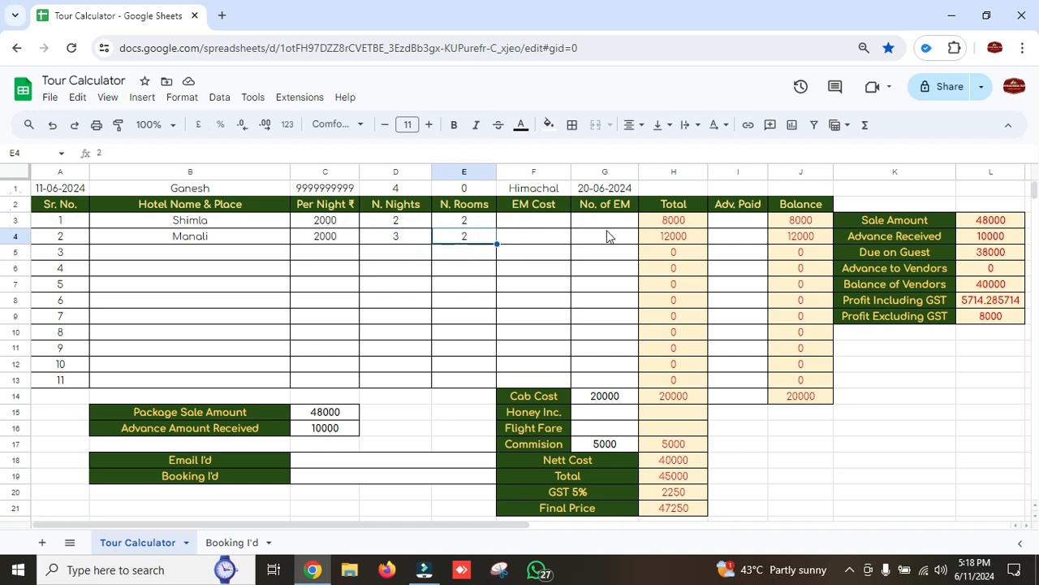
{"action": "left_click", "coordinate": [669, 239]}
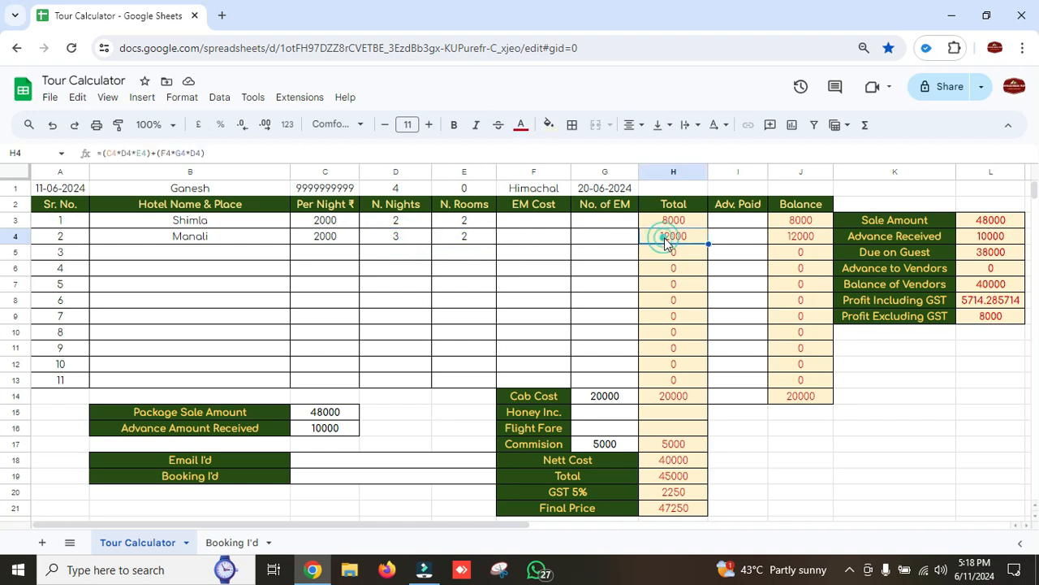
{"action": "left_click", "coordinate": [669, 226]}
{"action": "left_click", "coordinate": [672, 239]}
Step: Check the cab total, nett cost, commission, GST 5% and final price in the cost summary
{"action": "left_click", "coordinate": [682, 395]}
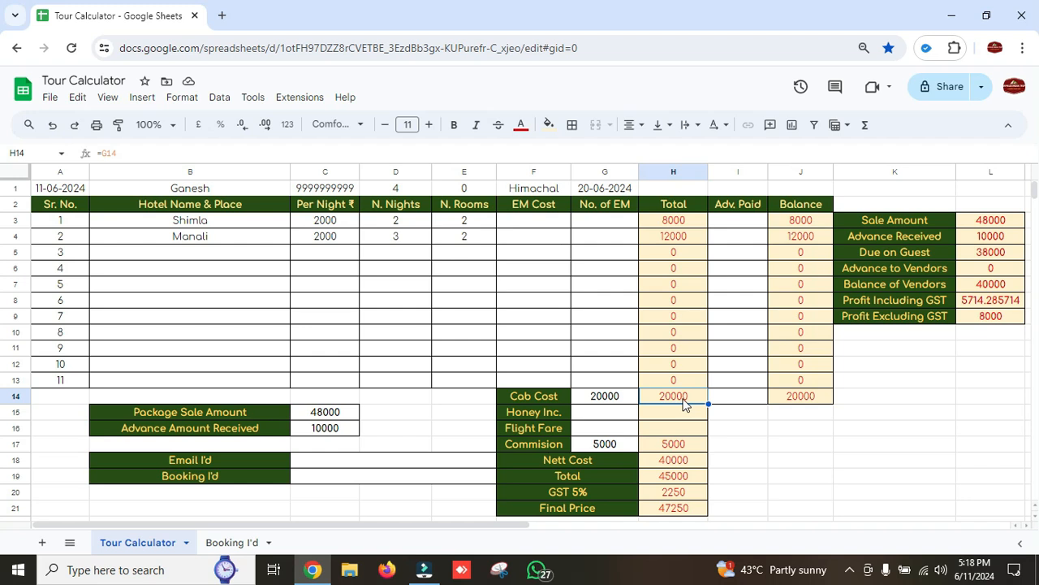
{"action": "left_click", "coordinate": [678, 462]}
{"action": "left_click", "coordinate": [679, 447]}
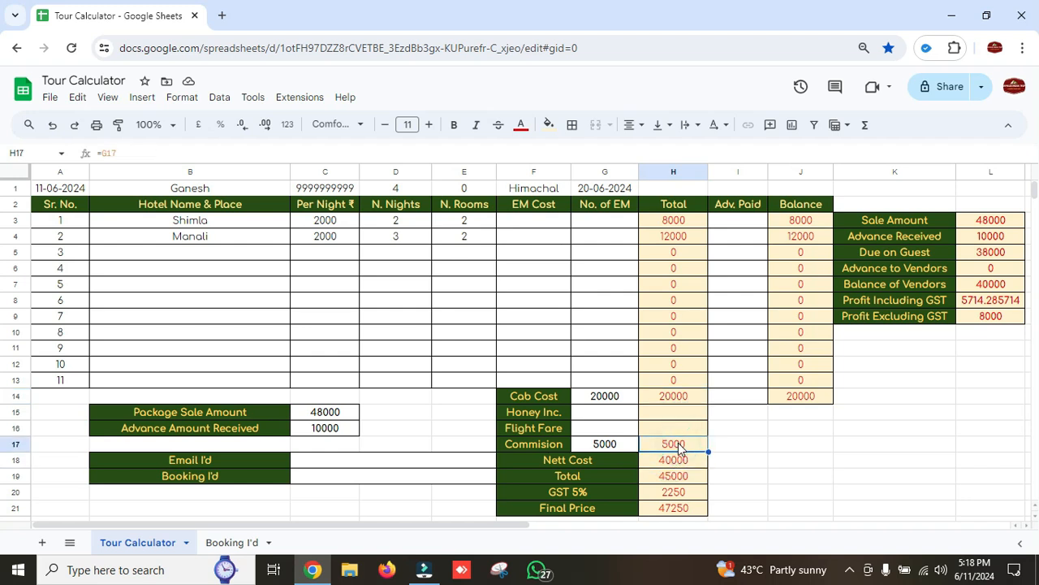
{"action": "left_click", "coordinate": [600, 492]}
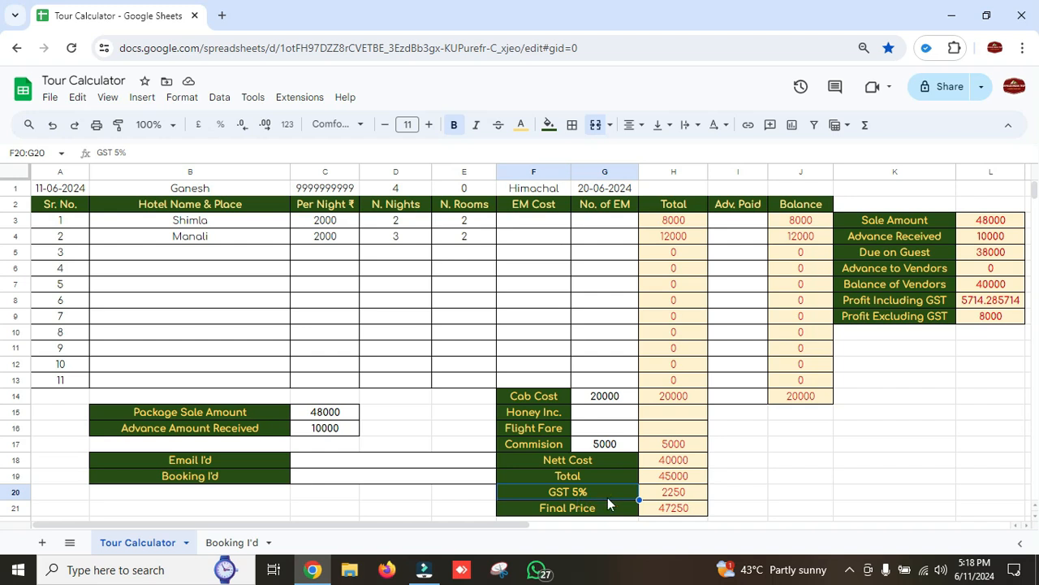
{"action": "left_click", "coordinate": [684, 496]}
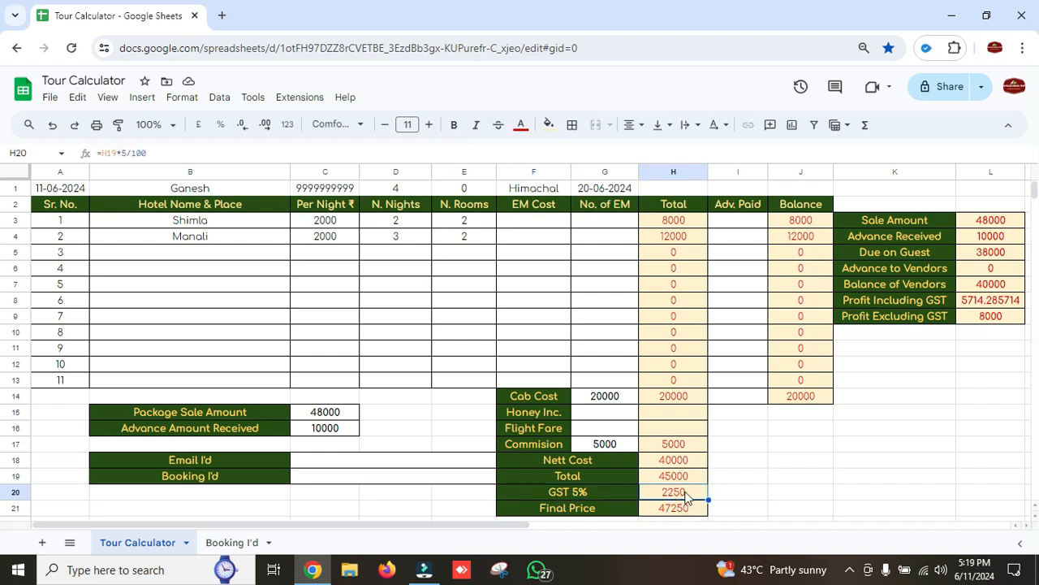
{"action": "left_click", "coordinate": [609, 514]}
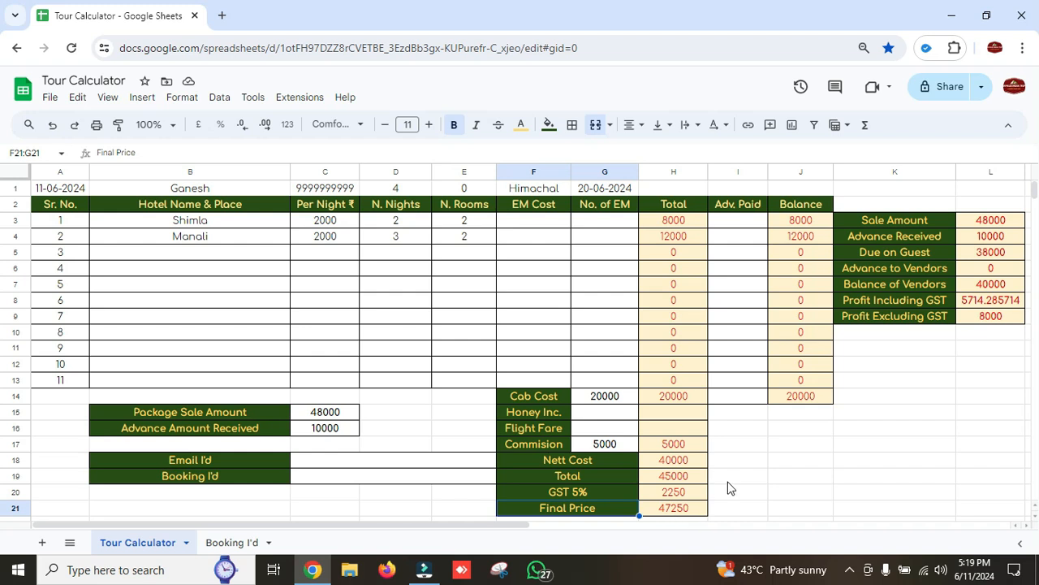
{"action": "left_click", "coordinate": [757, 432]}
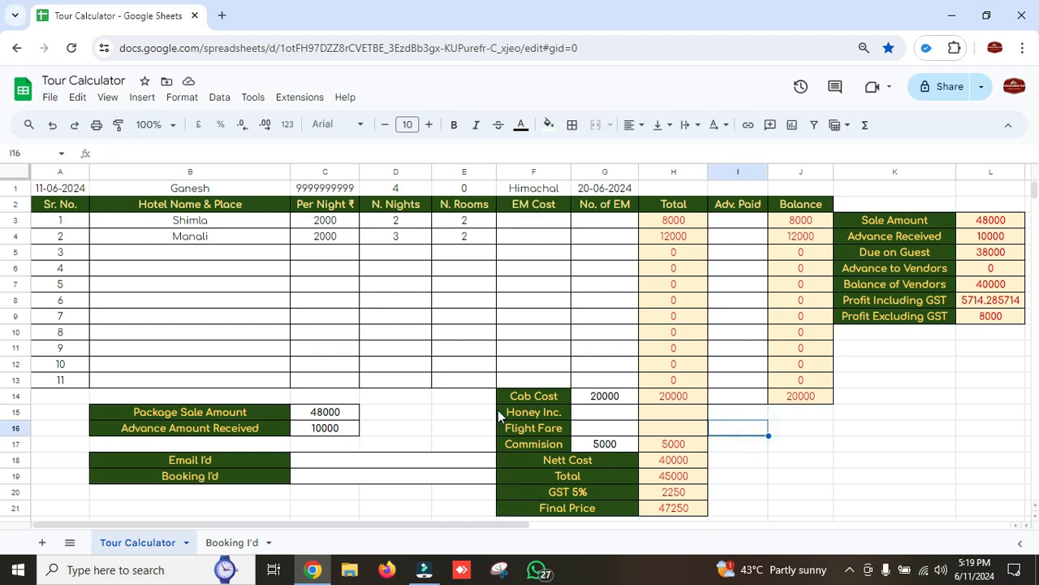
Step: Enter an advance paid of 2000 for the Shimla hotel and 2000 for the Manali hotel
{"action": "left_click", "coordinate": [728, 221]}
{"action": "type", "text": "2000"}
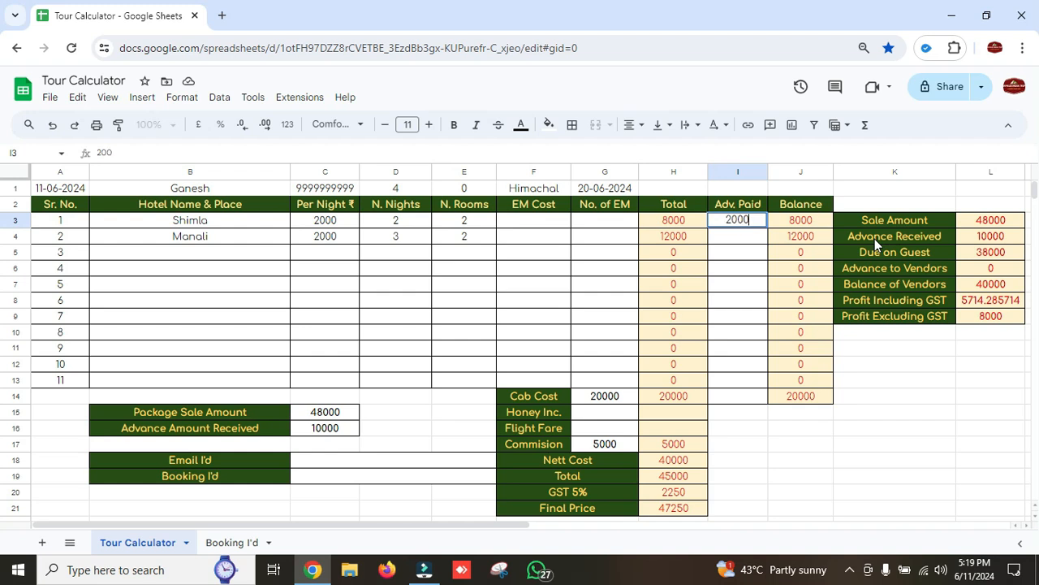
{"action": "key", "text": "Return"}
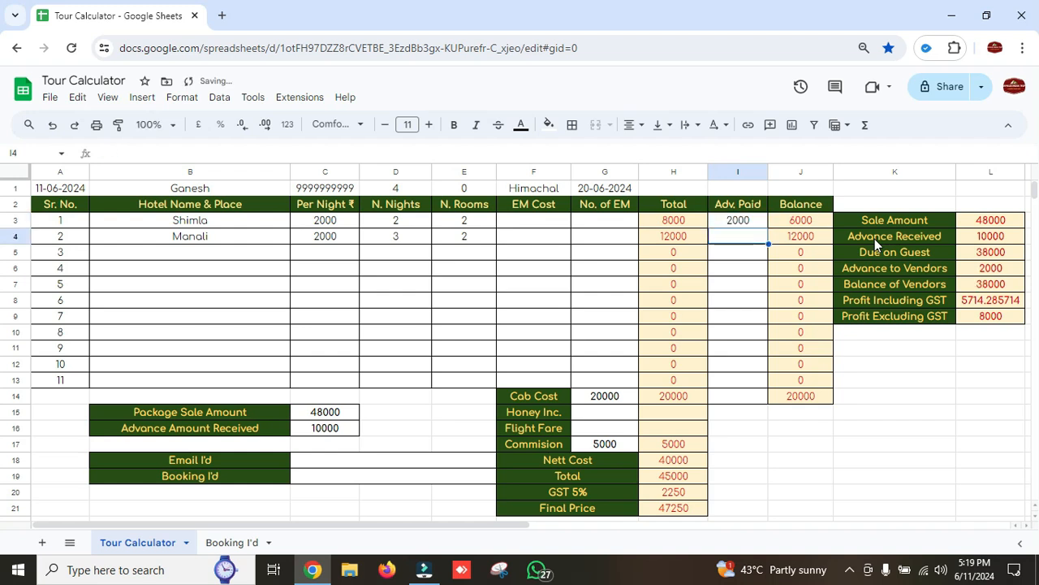
{"action": "type", "text": "2000"}
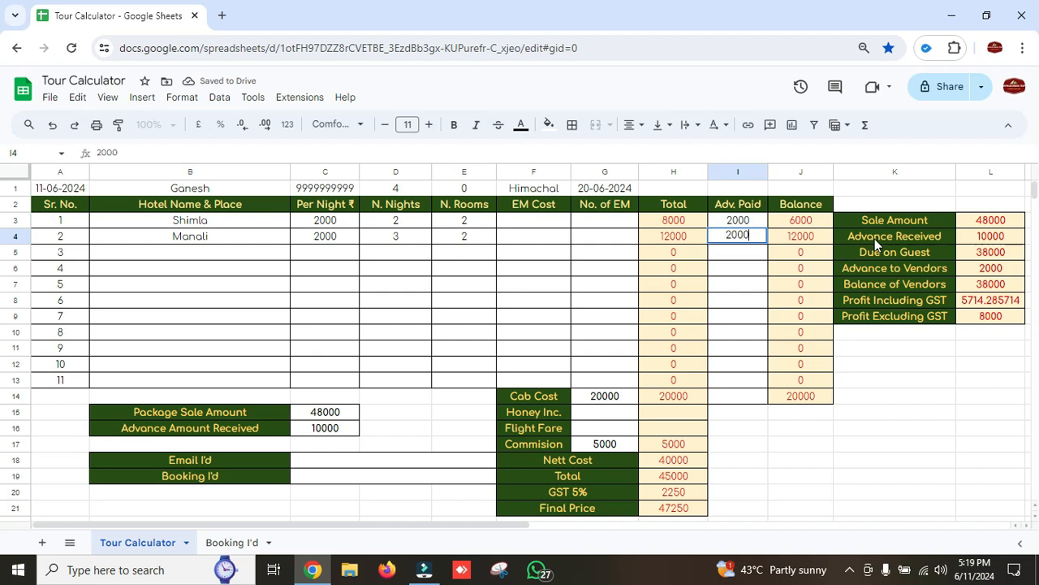
{"action": "key", "text": "Return"}
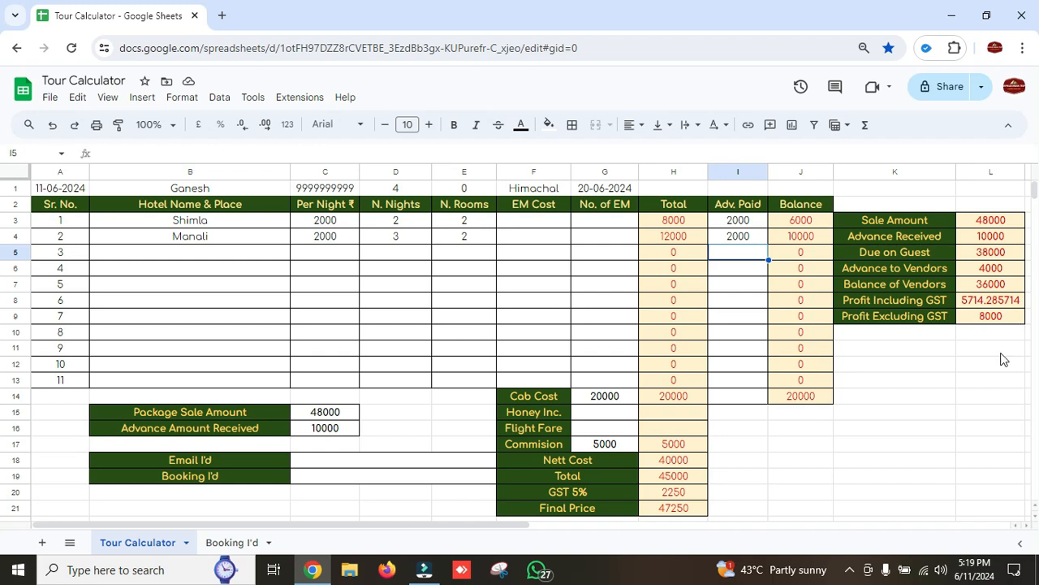
{"action": "left_click", "coordinate": [918, 348]}
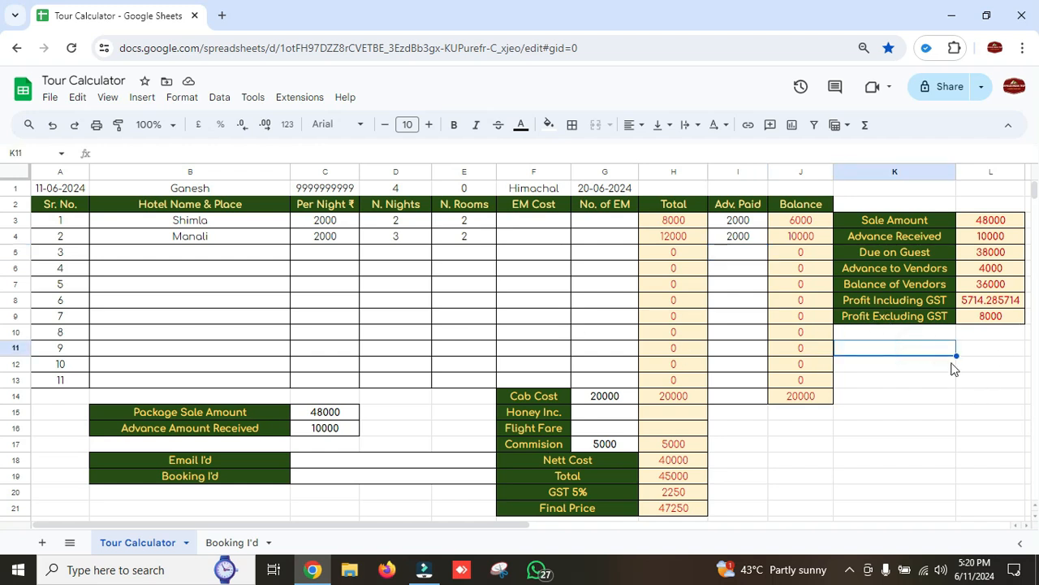
{"action": "left_click", "coordinate": [990, 350]}
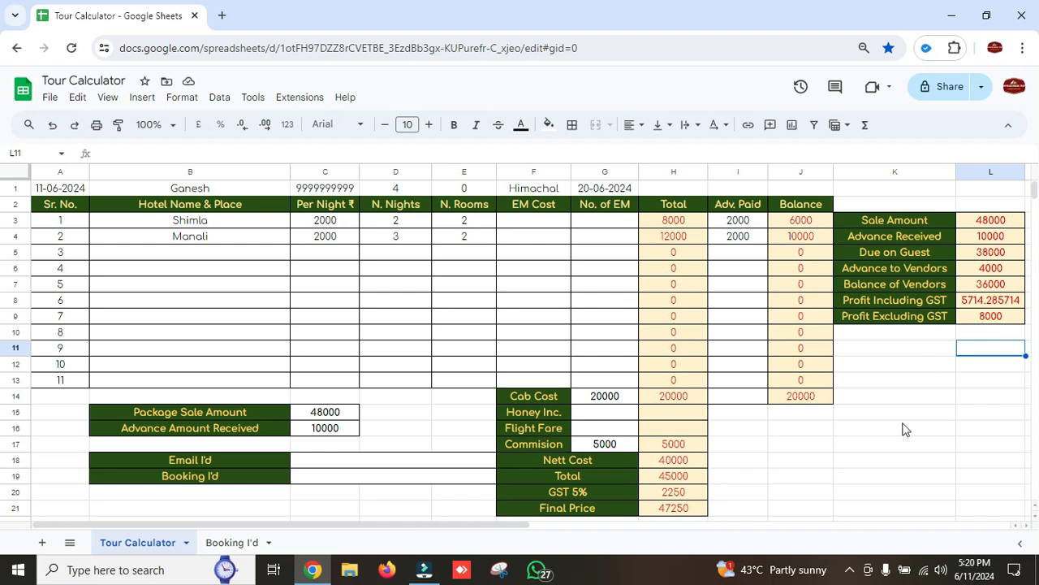
{"action": "scroll", "coordinate": [899, 418], "scroll_direction": "down", "scroll_amount": 5}
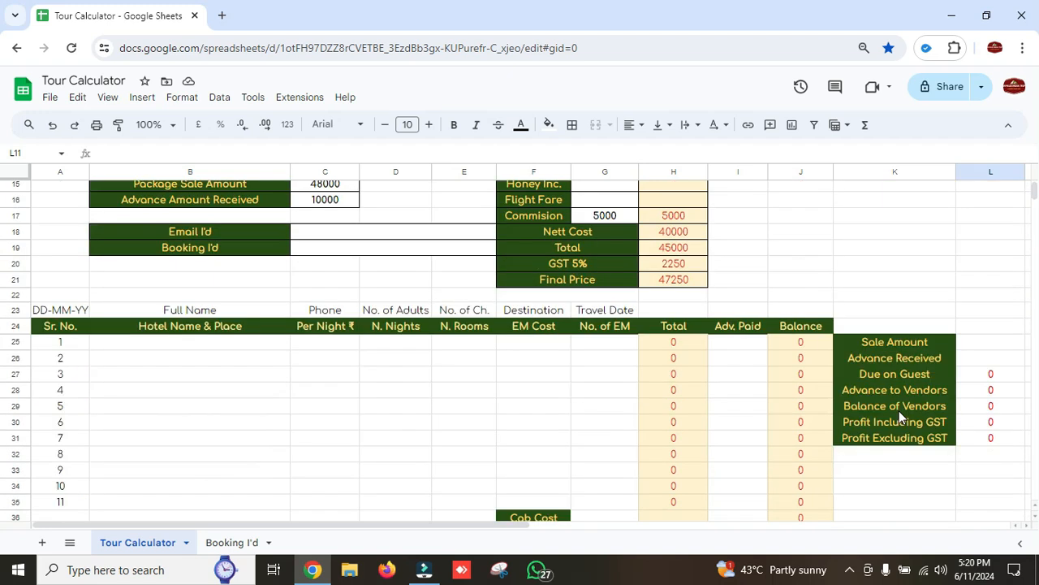
{"action": "scroll", "coordinate": [898, 418], "scroll_direction": "up", "scroll_amount": 5}
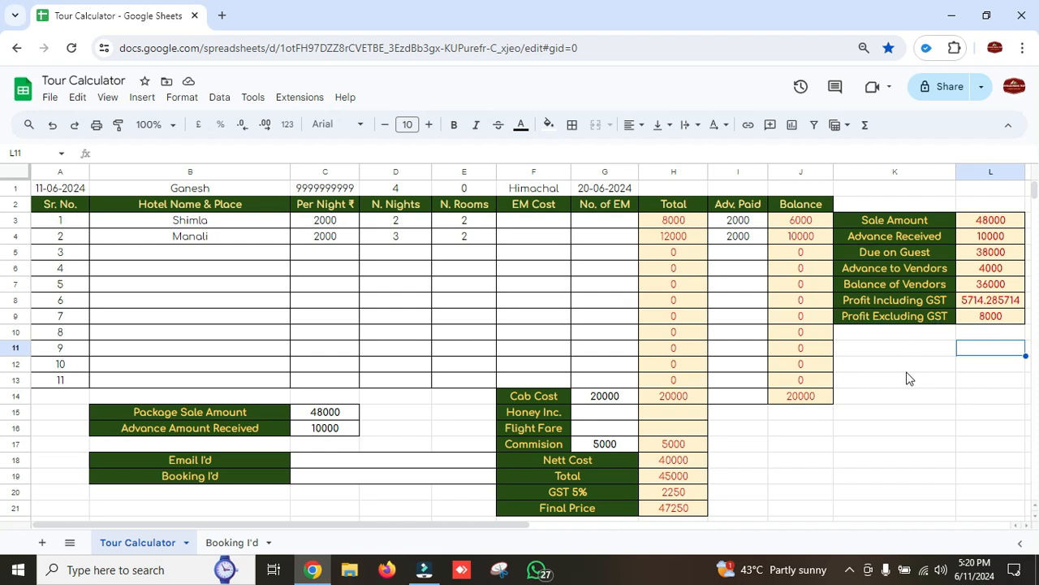
{"action": "left_click", "coordinate": [881, 370]}
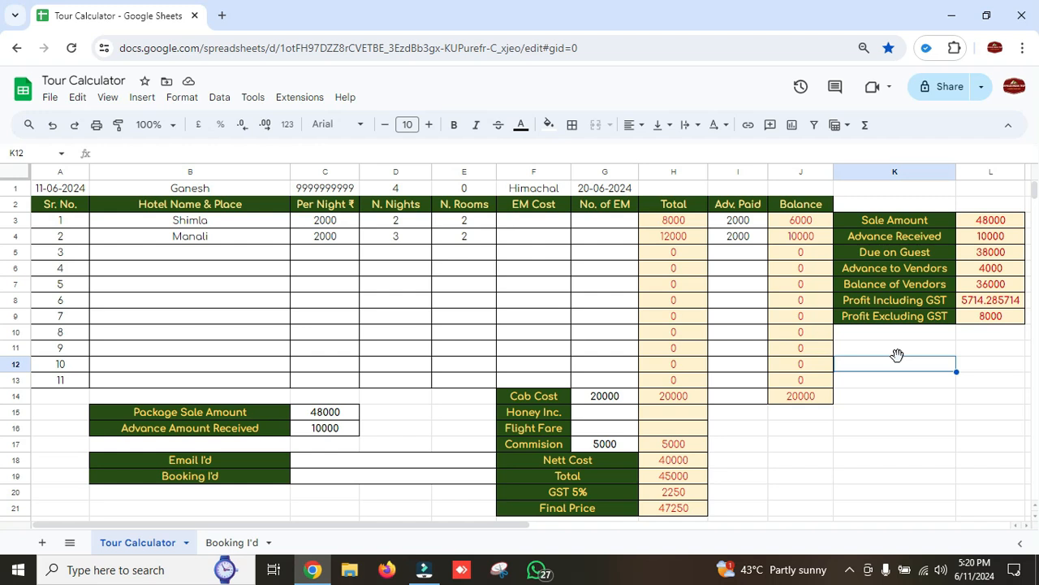
Step: Select the empty entry cell for the Booking I'd beneath the guest's Email I'd
{"action": "left_click", "coordinate": [331, 476]}
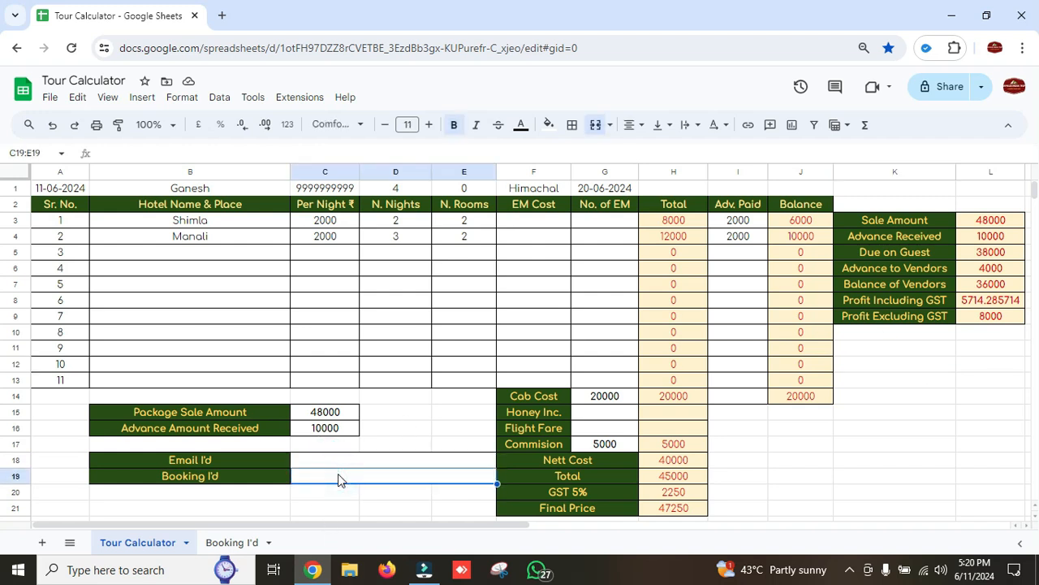